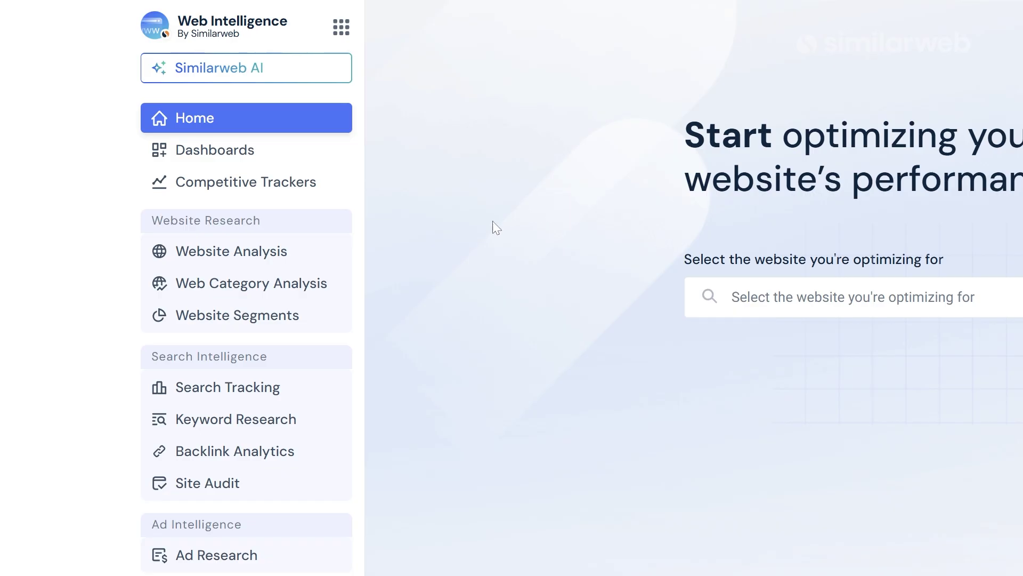
# - Open Website Analysis and load the website performance report for zara.com
pyautogui.click(319, 260)
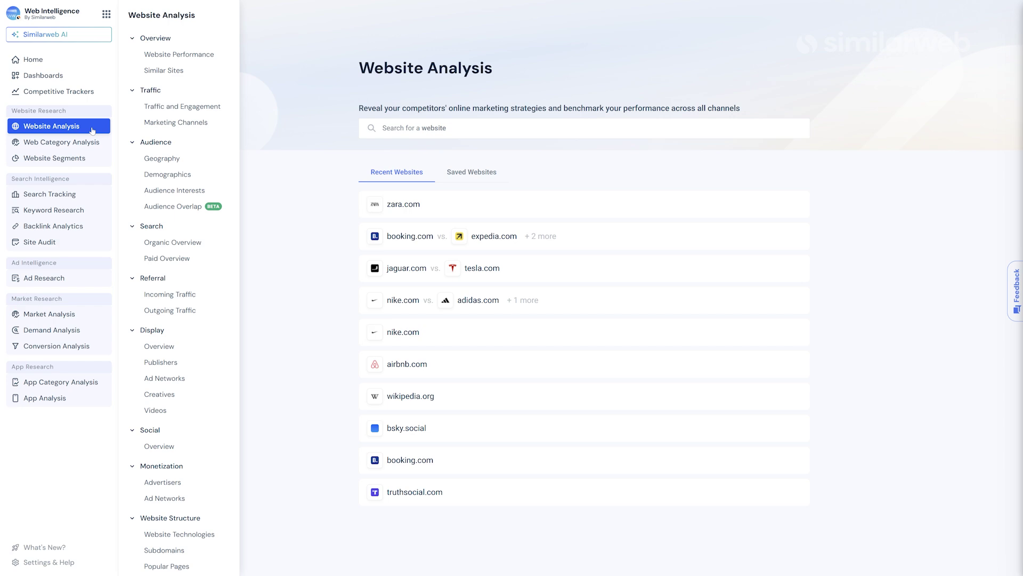
pyautogui.click(405, 128)
pyautogui.write('zara.co')
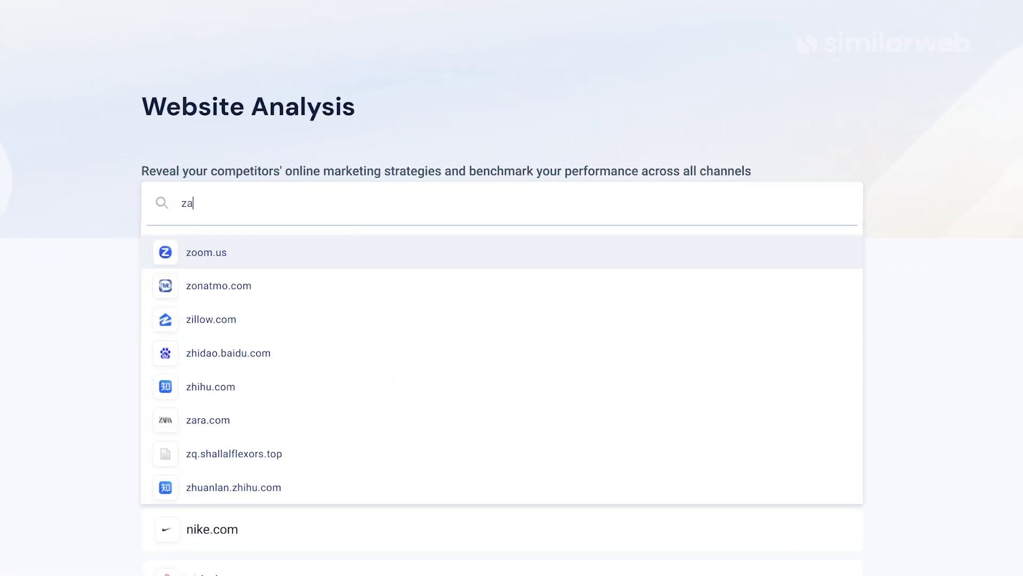
pyautogui.write('m')
pyautogui.press('Return')
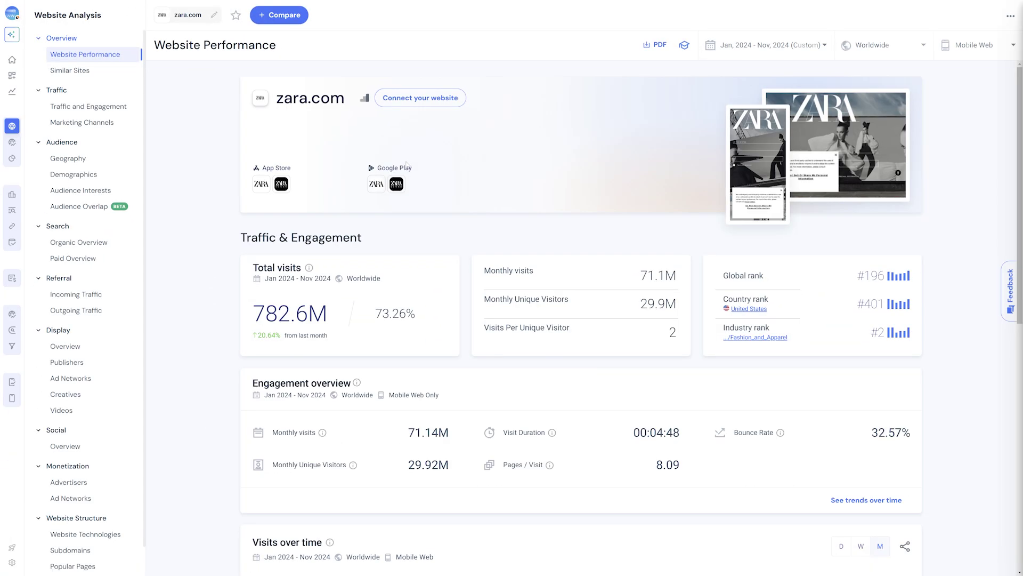
# - Add asos.com to the visits-over-time comparison and review the Traffic and Engagement report for the compared sites
pyautogui.scroll(-7, 422, 162)
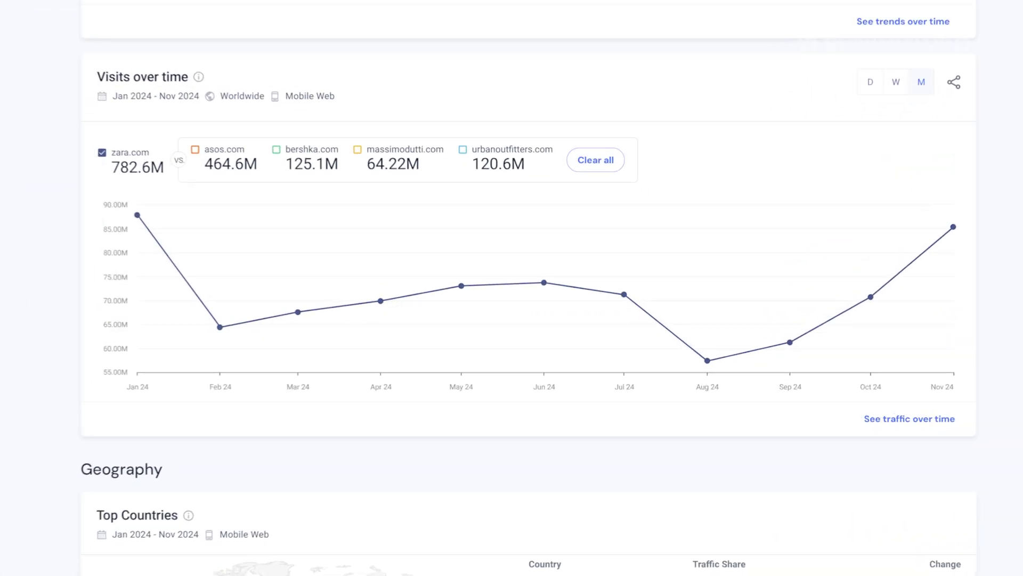
pyautogui.click(195, 149)
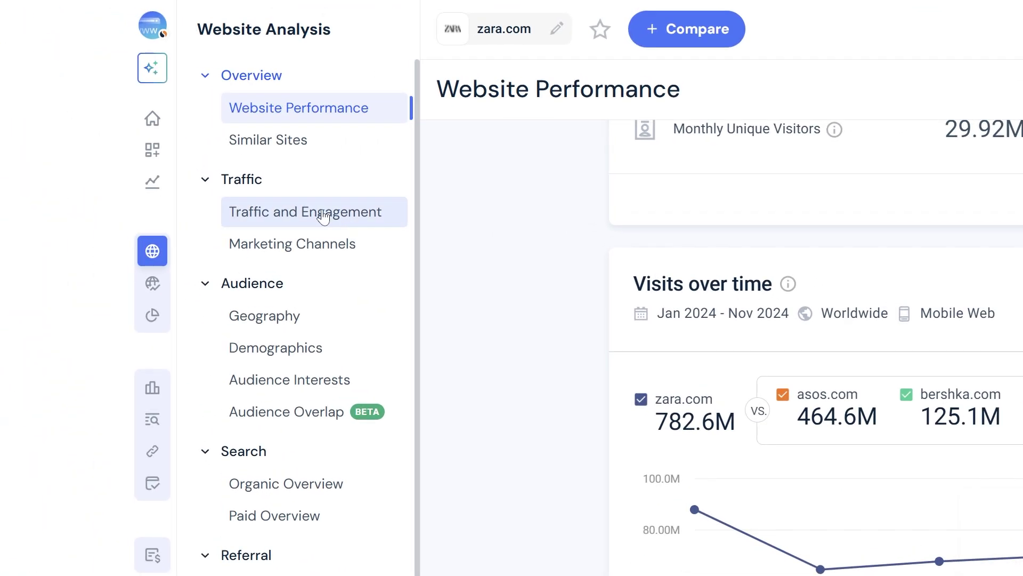
pyautogui.click(324, 216)
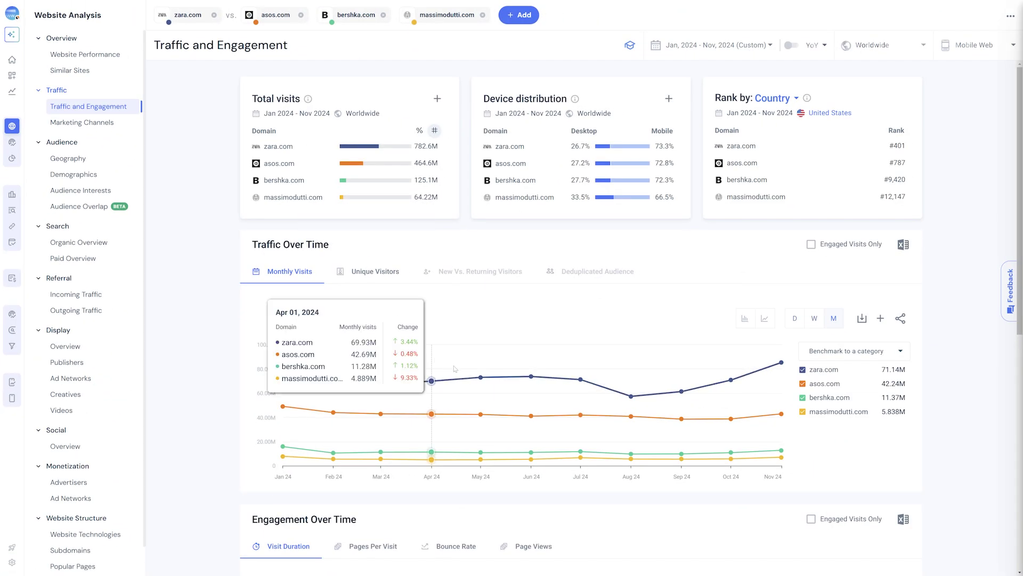
pyautogui.scroll(-4, 534, 379)
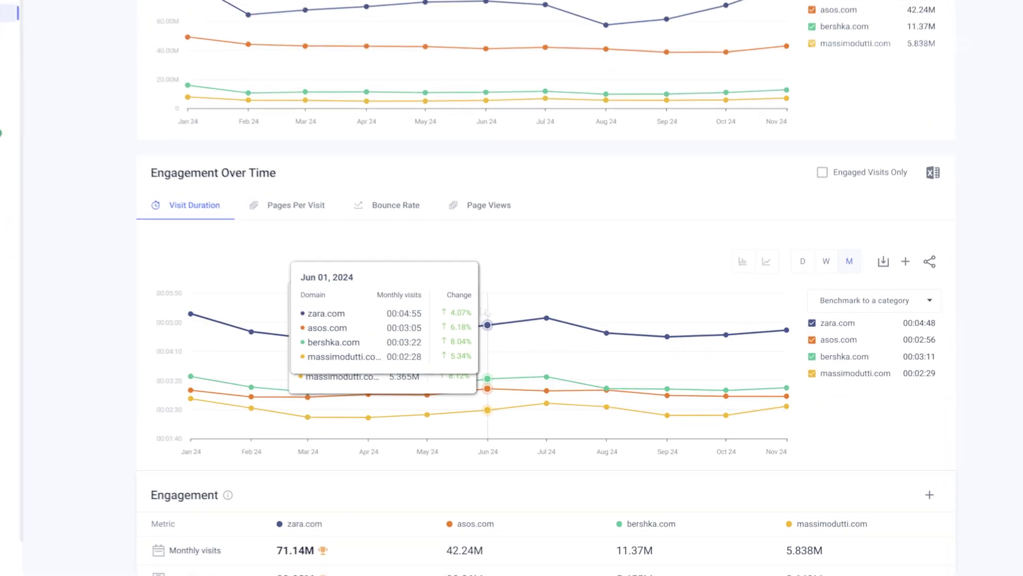
# - View pages per visit and bounce rate in Engagement Over Time, and benchmark the sites against the Fashion and Apparel category
pyautogui.click(241, 154)
pyautogui.click(326, 156)
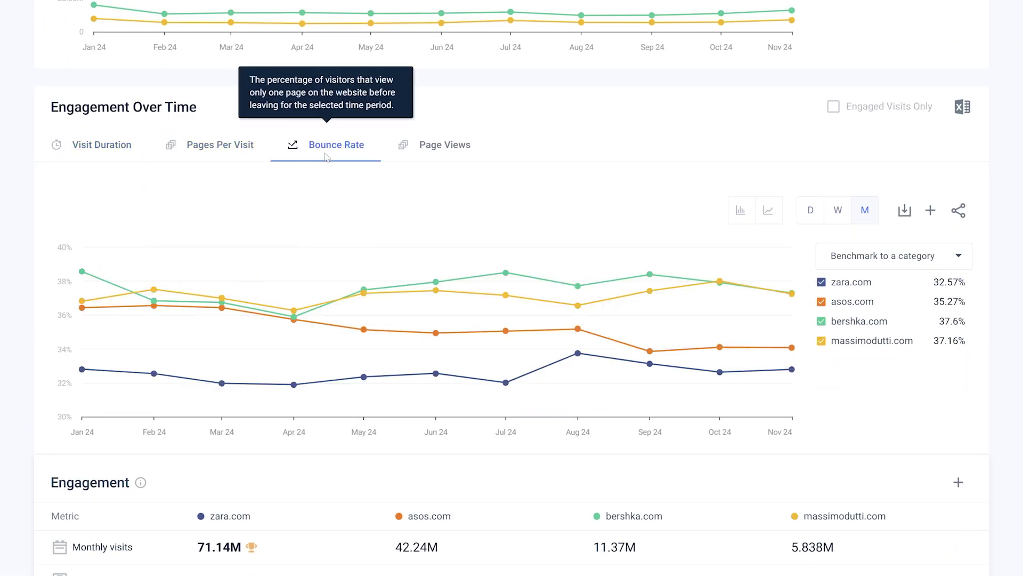
pyautogui.click(895, 256)
pyautogui.write('fashion')
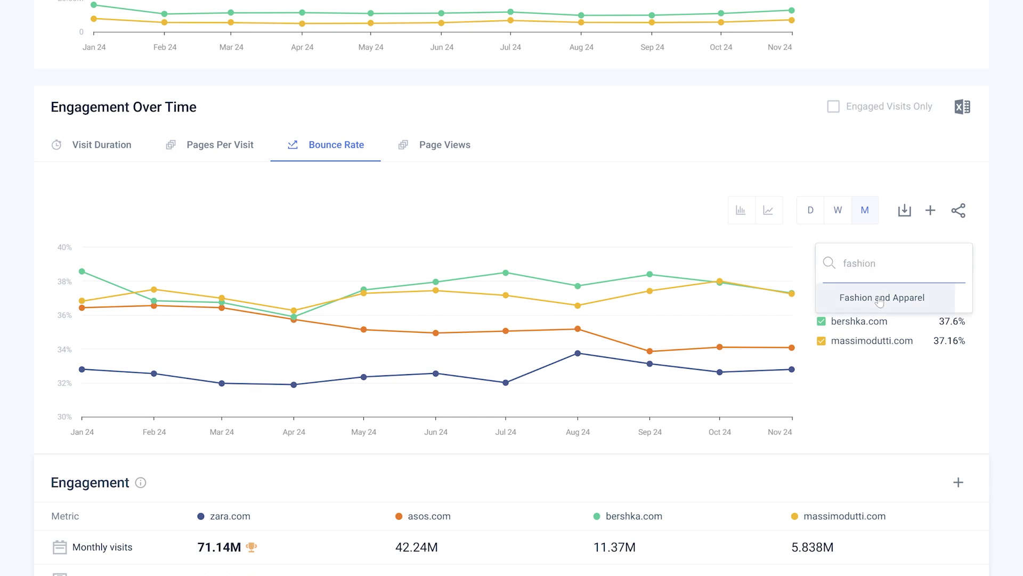
pyautogui.click(880, 298)
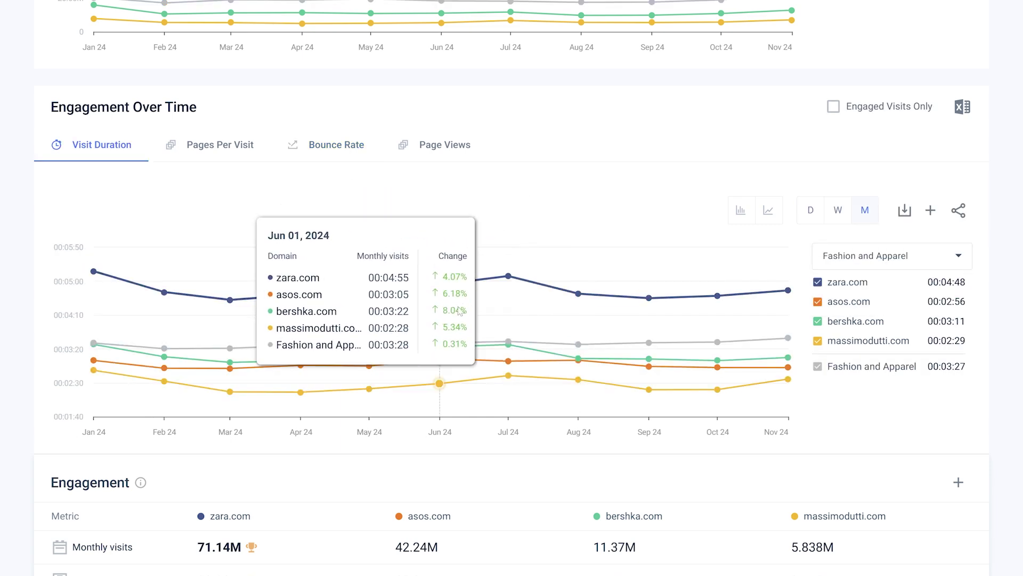
# - Open the Marketing Channels report and show the channel traffic trend for Paid Search
pyautogui.scroll(-7, 441, 313)
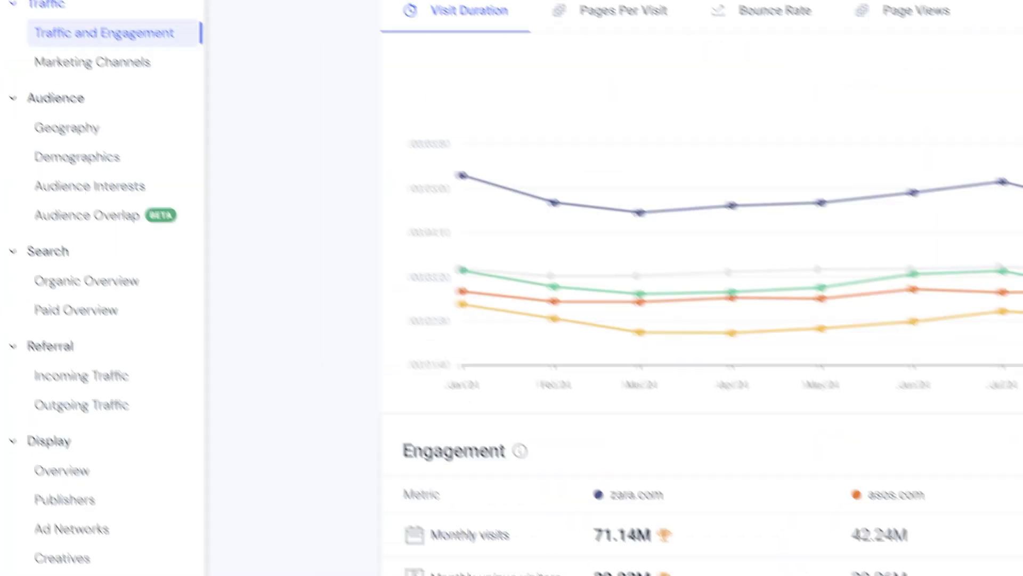
pyautogui.click(302, 241)
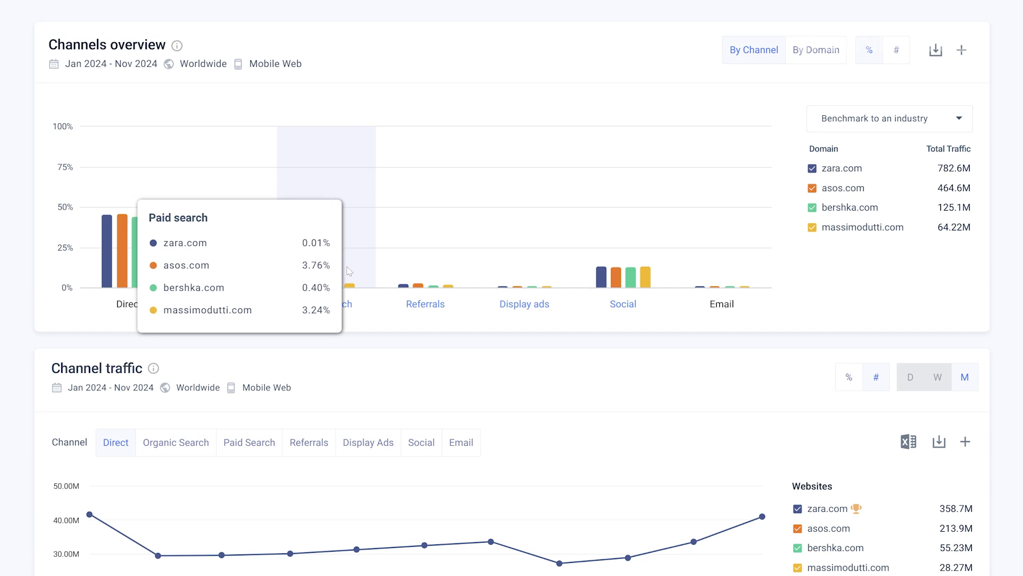
pyautogui.scroll(-5, 622, 194)
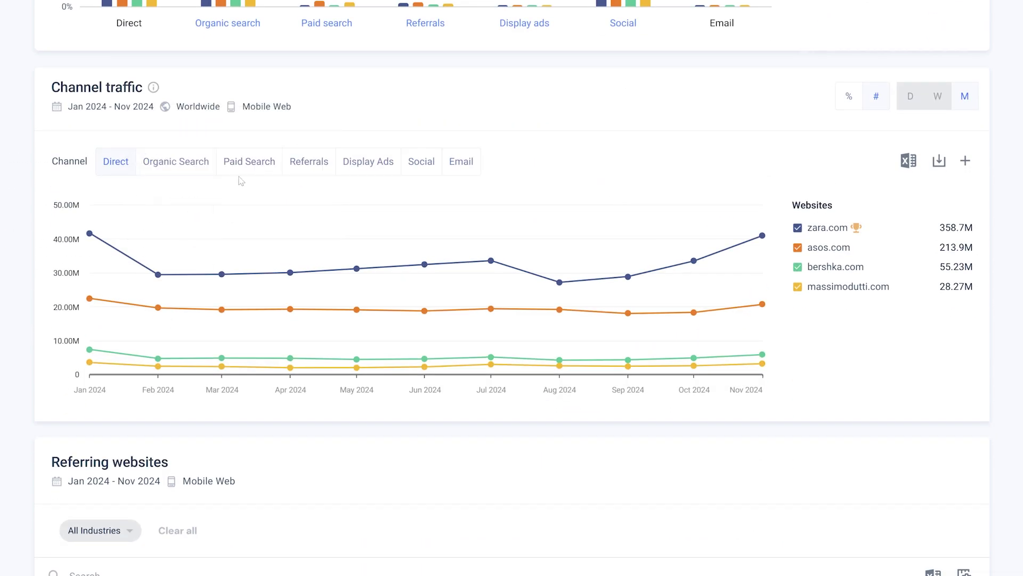
pyautogui.click(255, 166)
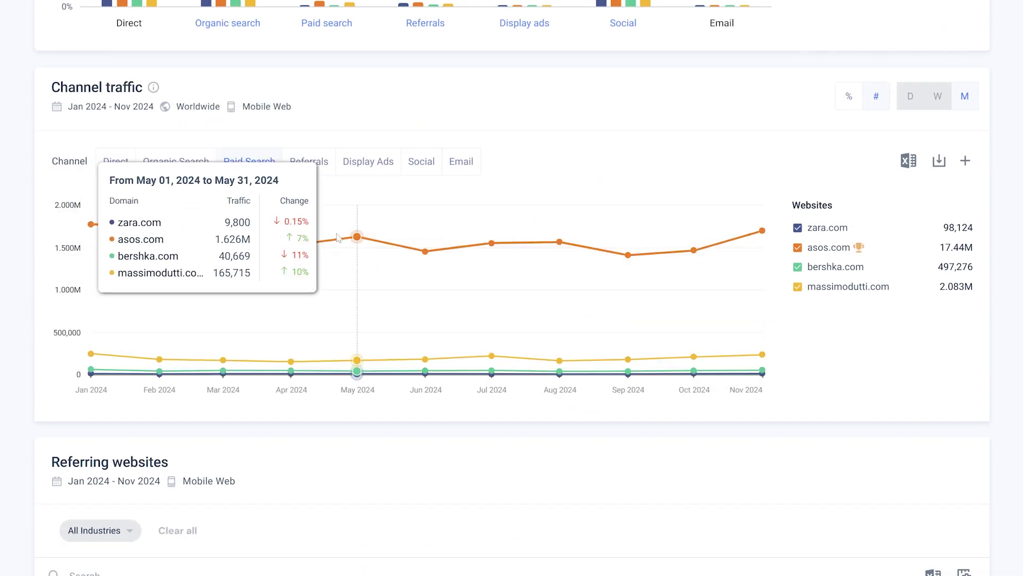
pyautogui.scroll(-3, 412, 250)
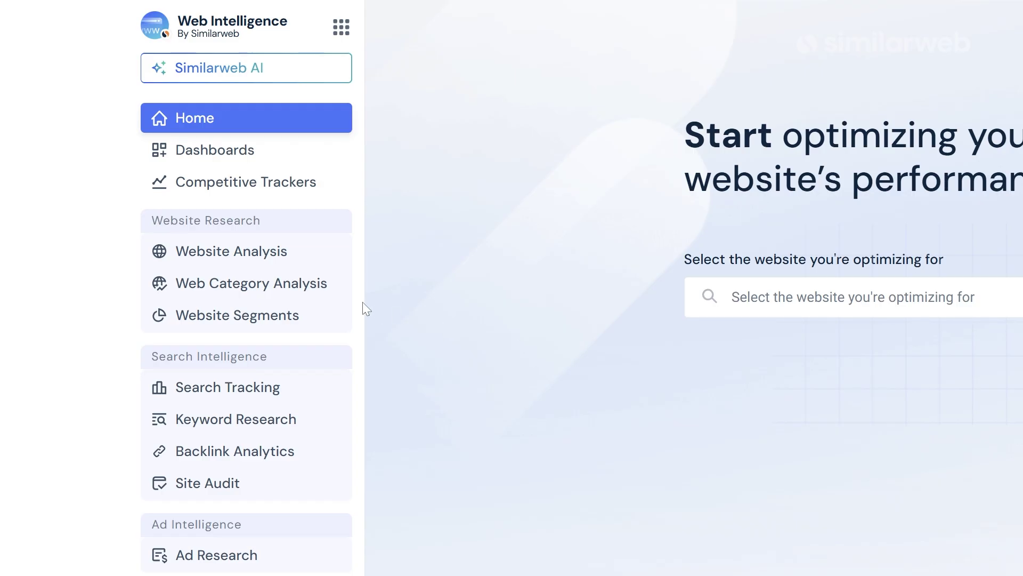
# - Open Web Category Analysis for Fashion and Apparel and view its unique visitors and visit duration trends
pyautogui.click(298, 292)
pyautogui.click(341, 200)
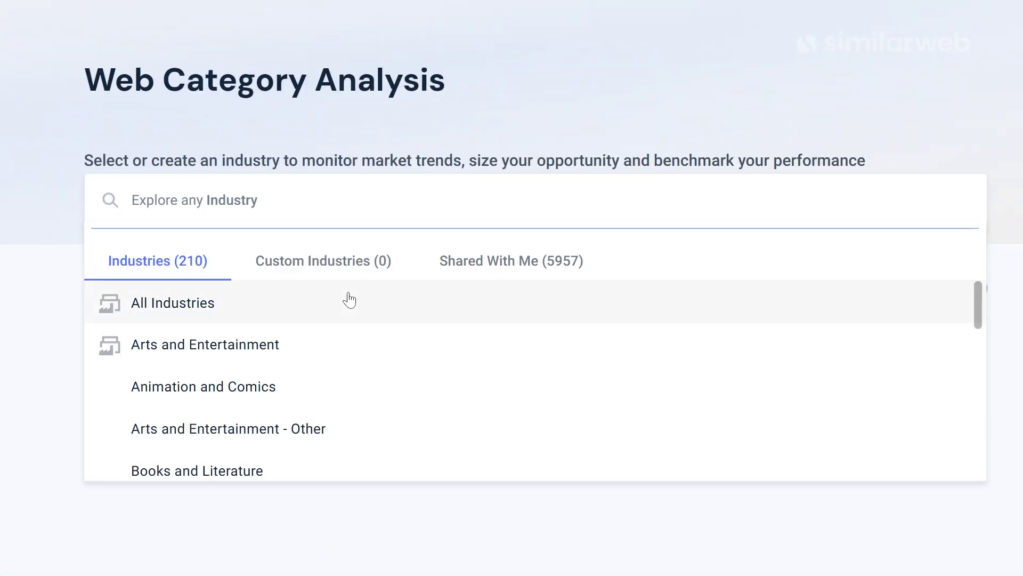
pyautogui.write('fashion')
pyautogui.click(354, 301)
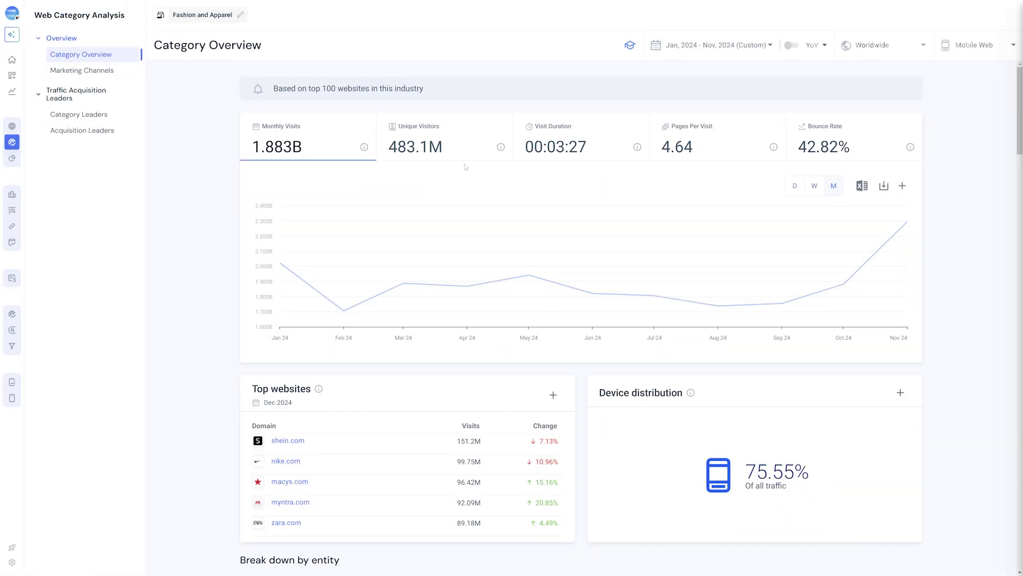
pyautogui.click(462, 144)
pyautogui.click(602, 143)
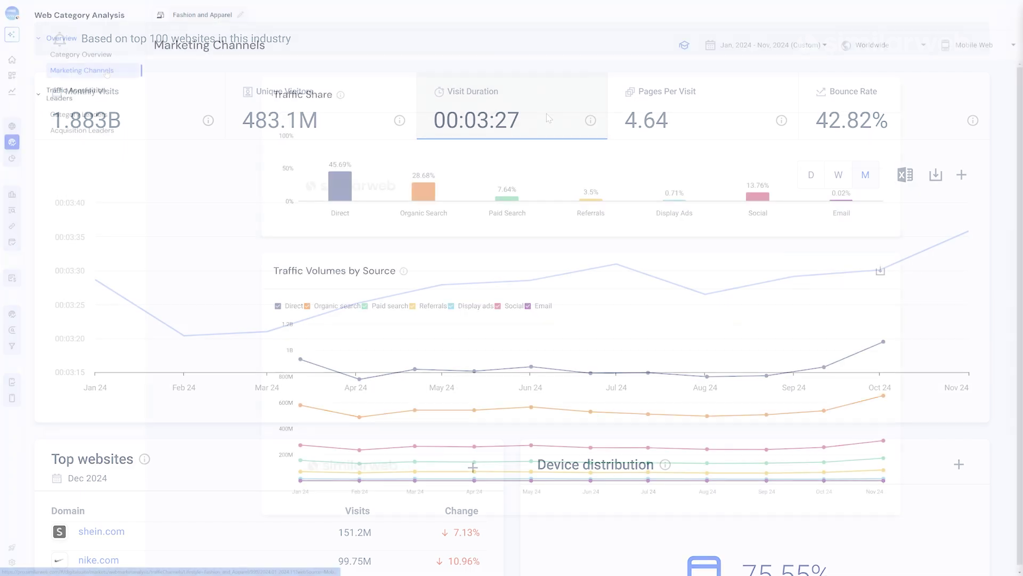
# - Examine the Fashion and Apparel category's traffic volumes by source and its Category Leaders list
pyautogui.moveTo(594, 360)
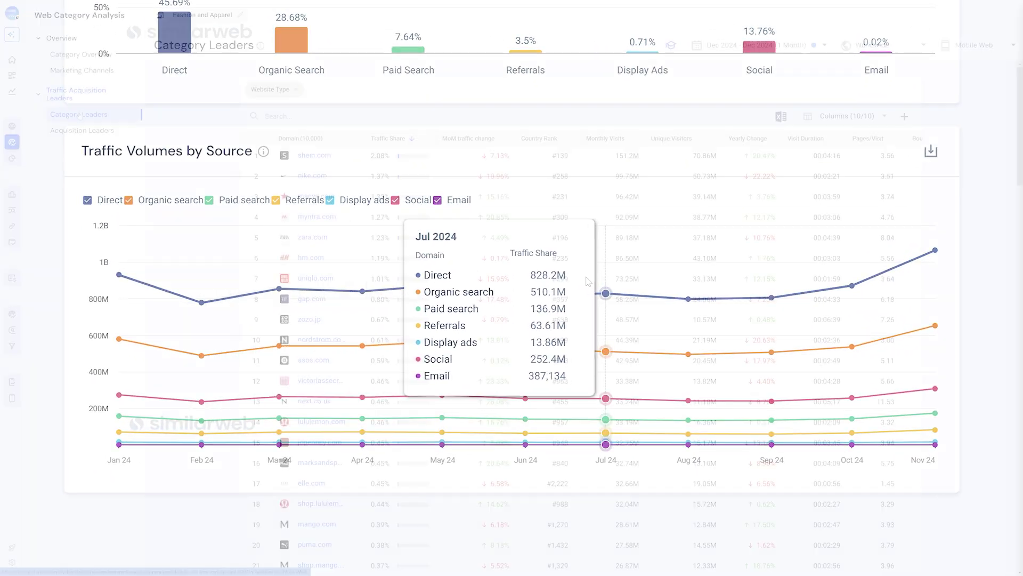
pyautogui.moveTo(300, 272)
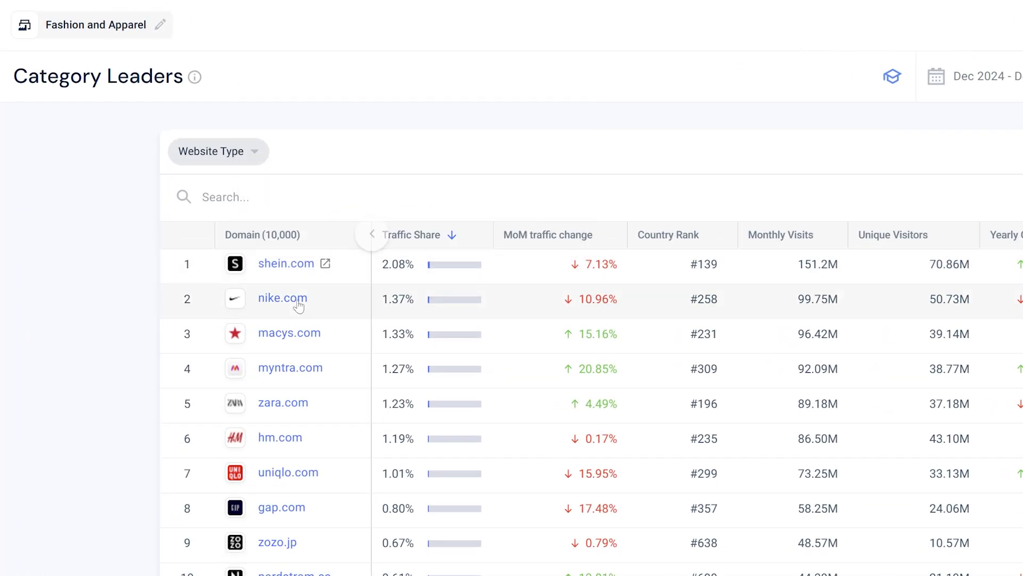
pyautogui.moveTo(300, 340)
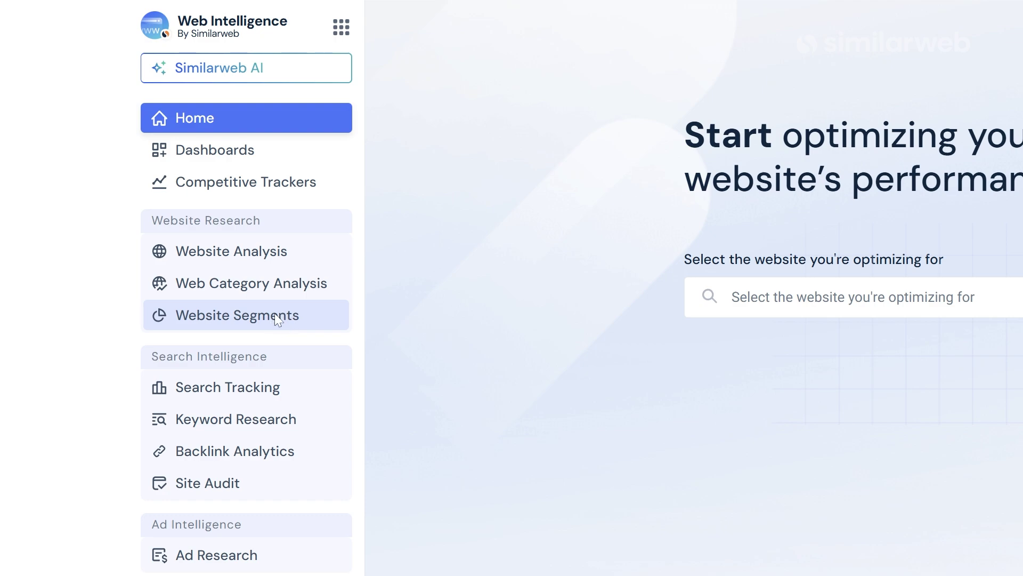
# - Open a segment from the Website Segments list and view its segment share and unique visitors trends
pyautogui.click(276, 315)
pyautogui.scroll(-3, 365, 258)
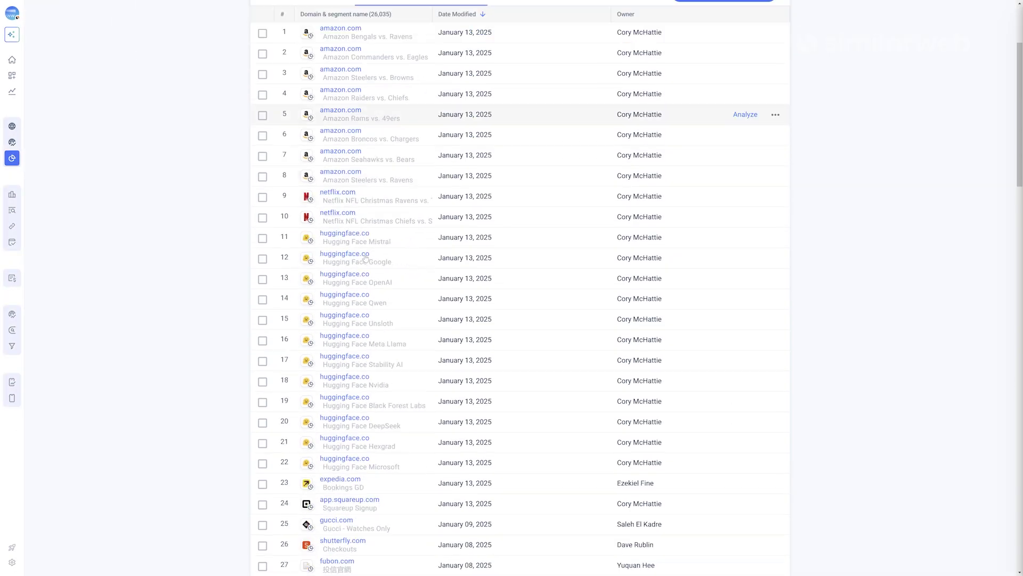
pyautogui.scroll(-6, 365, 259)
pyautogui.click(263, 326)
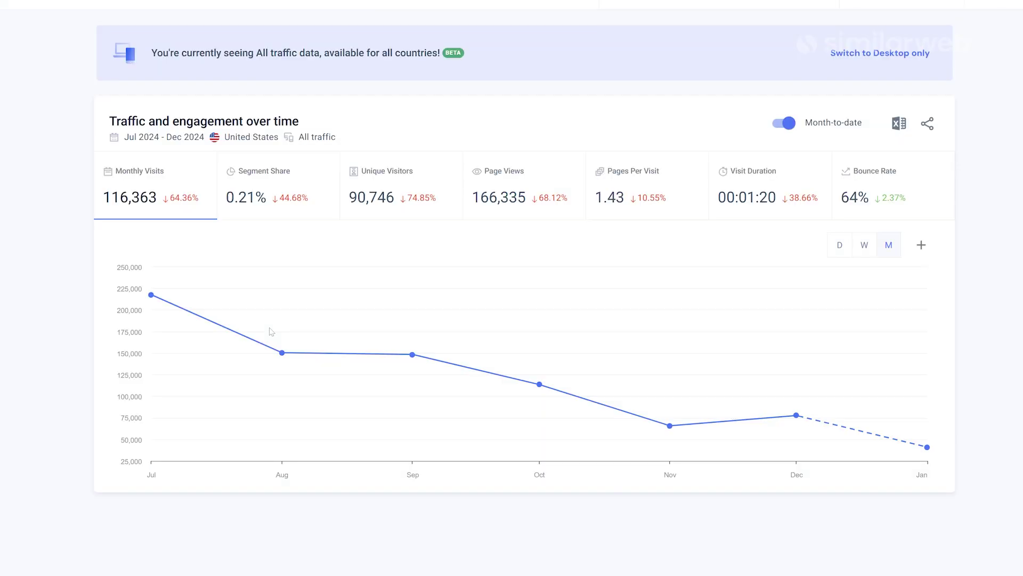
pyautogui.click(282, 216)
pyautogui.click(373, 215)
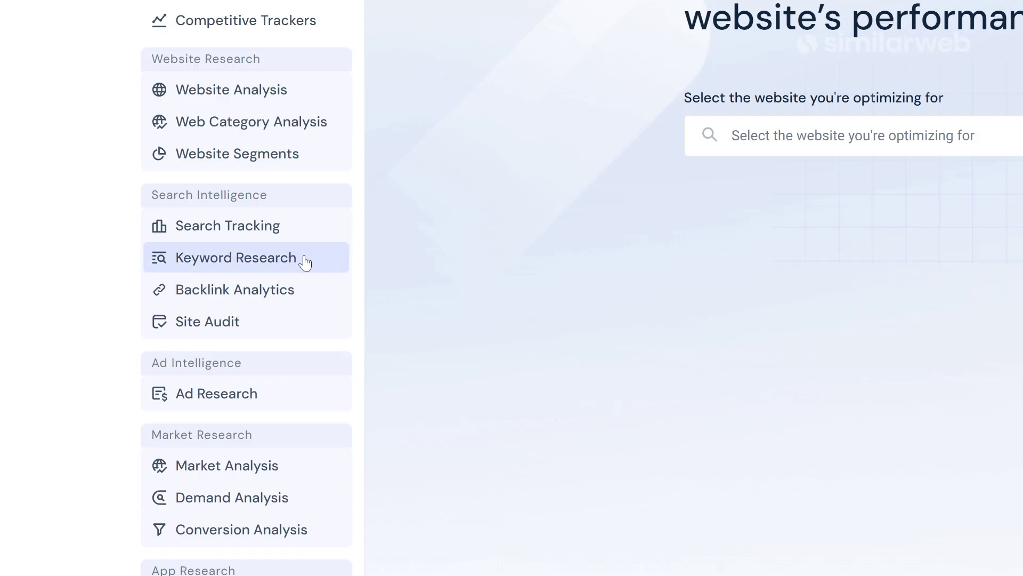
# - Open Keyword Research for "summer dress" and set its Trend Over Time chart to 3M with daily granularity
pyautogui.click(306, 262)
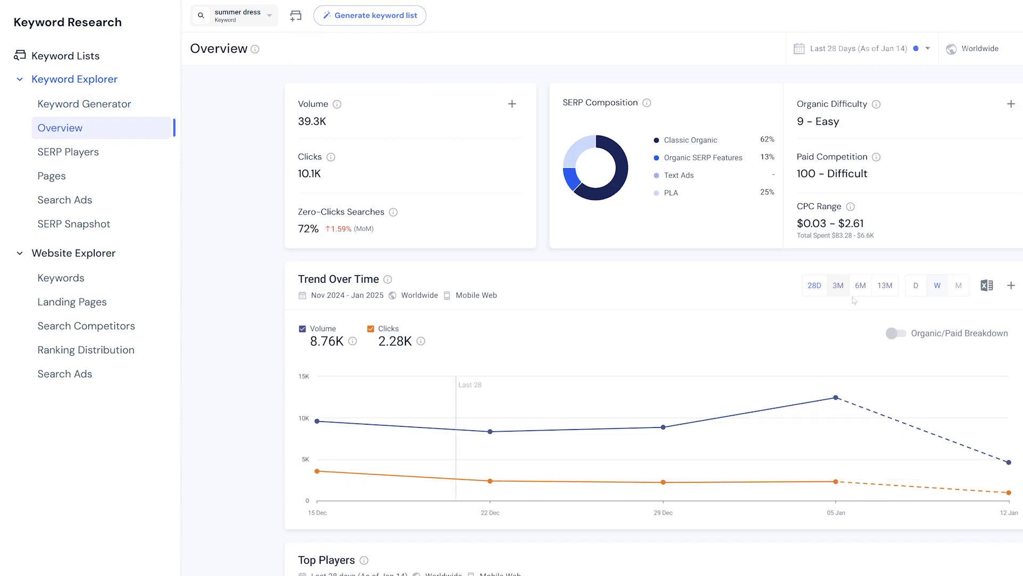
pyautogui.click(839, 285)
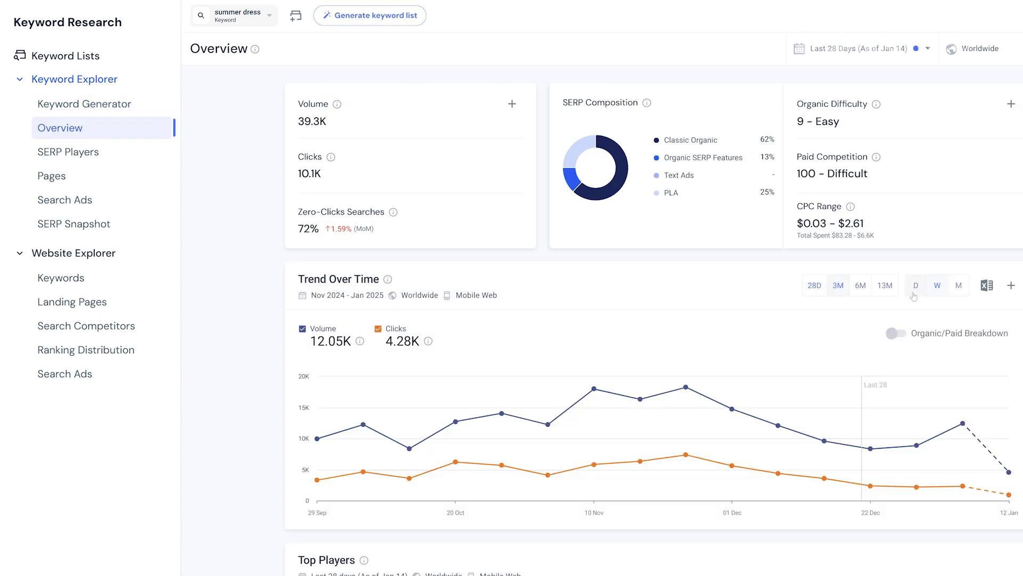
pyautogui.click(916, 285)
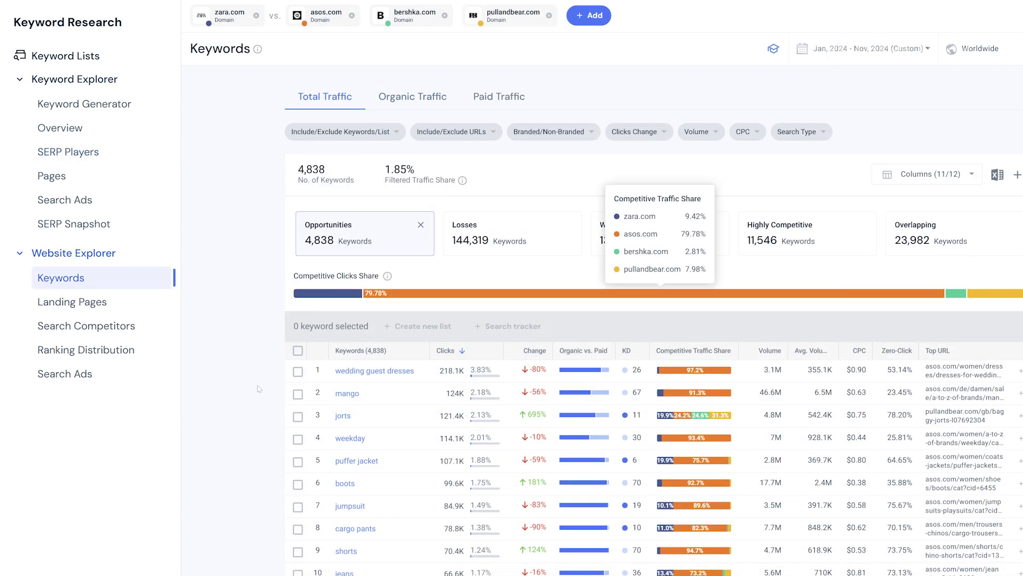
# - Review the keyword opportunities shared by zara.com and its competitors, plus zara.com's search ads for December 2024
pyautogui.scroll(-10, 253, 408)
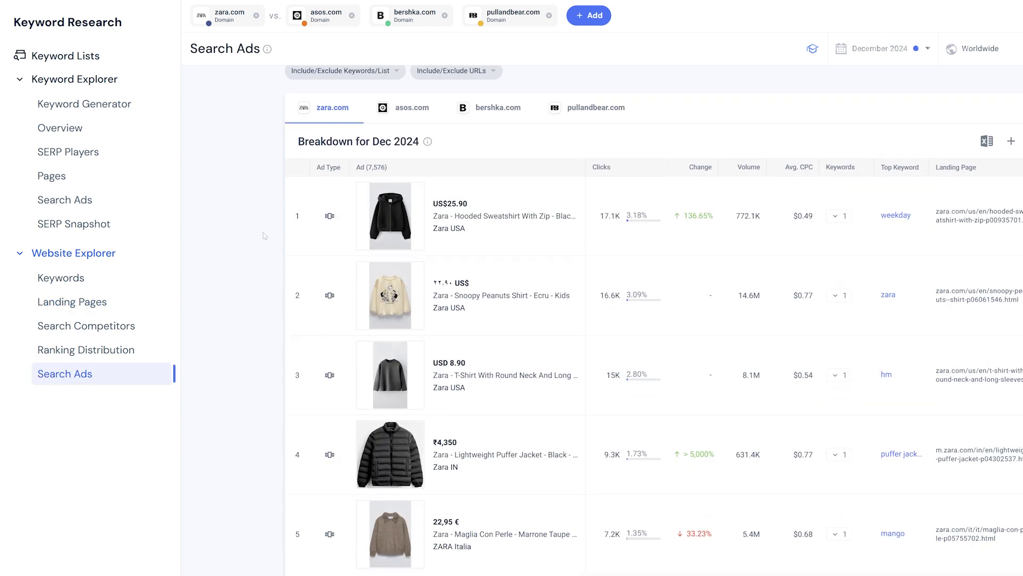
pyautogui.scroll(-3, 264, 235)
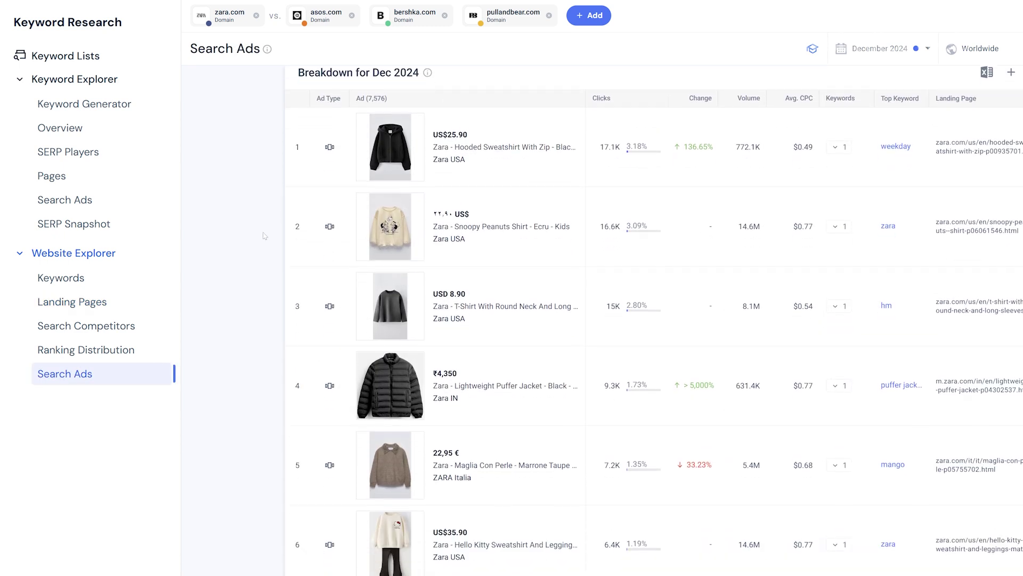
pyautogui.scroll(-3, 264, 235)
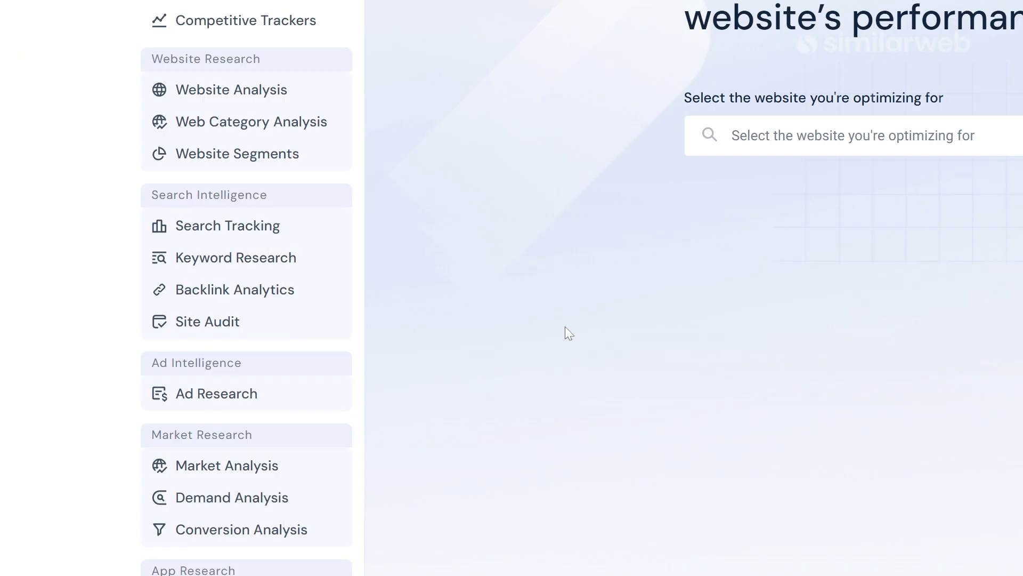
# - Open Site Audit and read through the overview of how it works
pyautogui.click(303, 330)
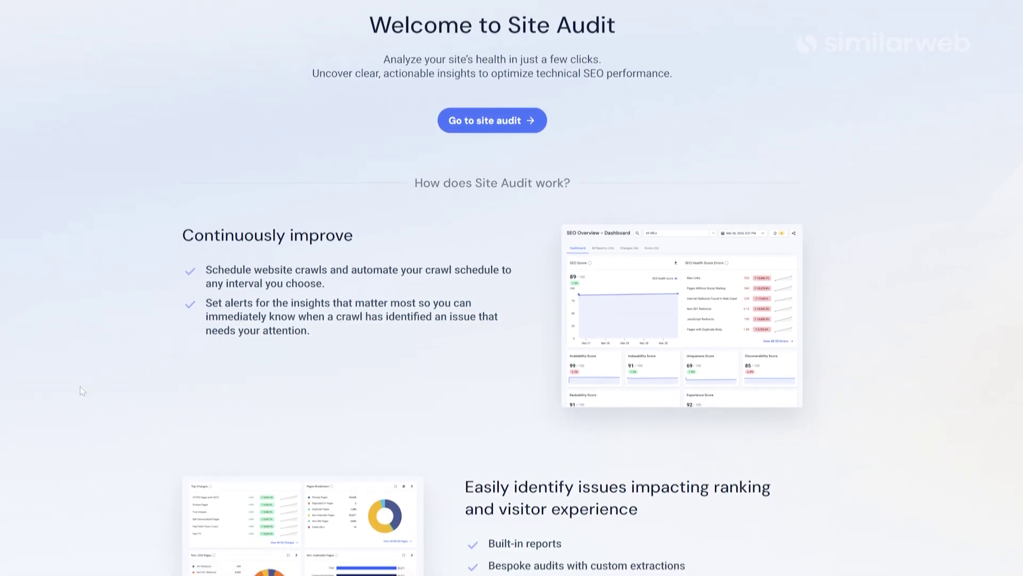
pyautogui.scroll(-3, 80, 386)
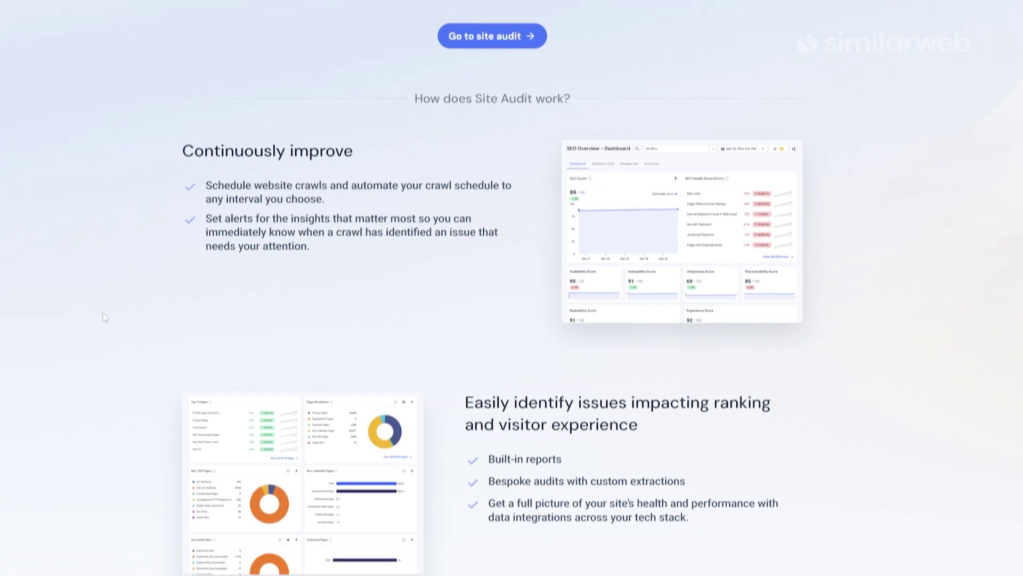
pyautogui.scroll(-1, 105, 242)
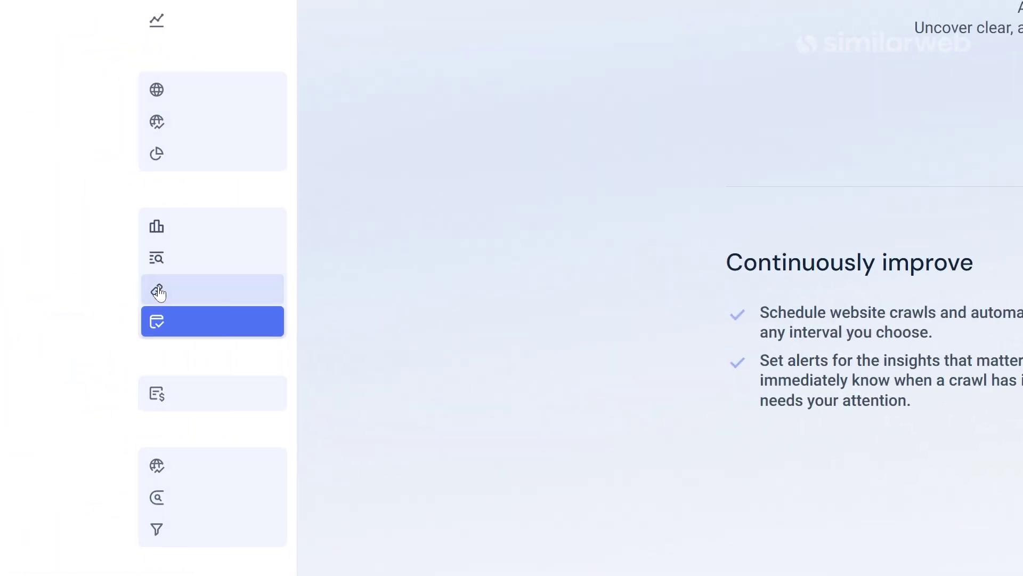
# - Open Backlink Analytics and review the referring domains and backlinks overview for nytimes.com
pyautogui.click(151, 290)
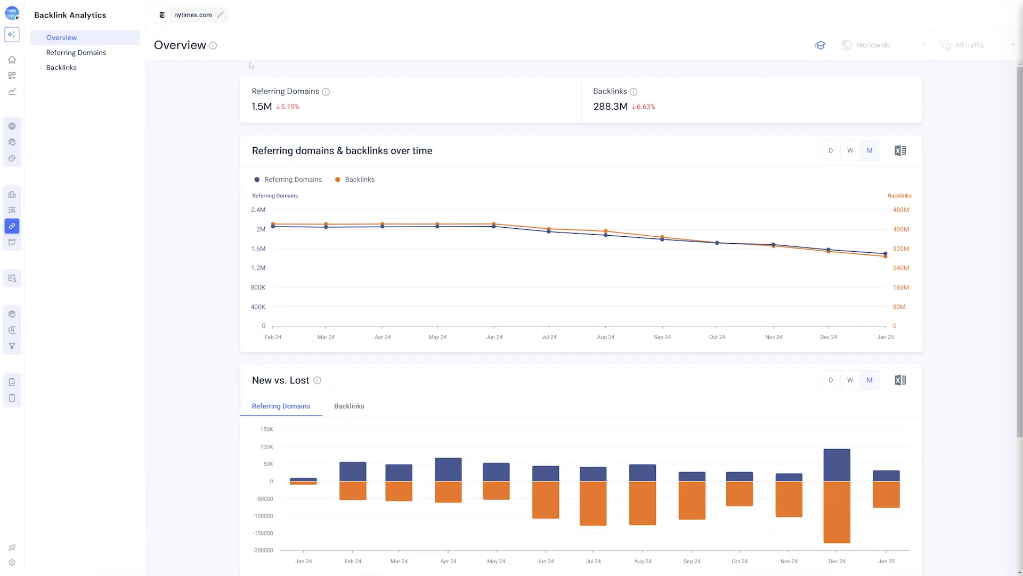
pyautogui.scroll(-3, 251, 64)
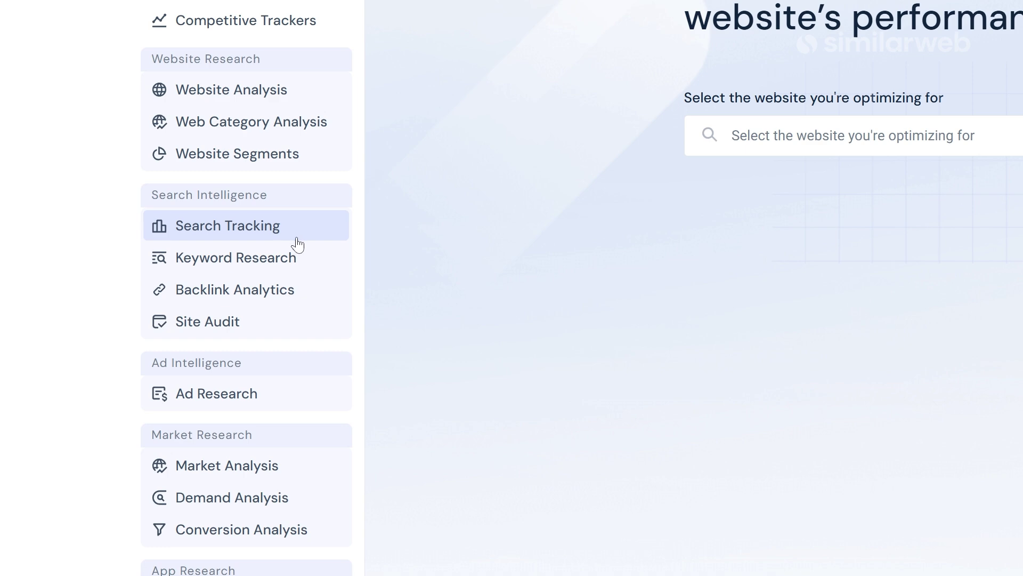
# - Open Search Tracking and review ray-ban.com's opportunity keywords, plus the advertisers and search ads tracked for DIY Brand Keywords
pyautogui.click(296, 238)
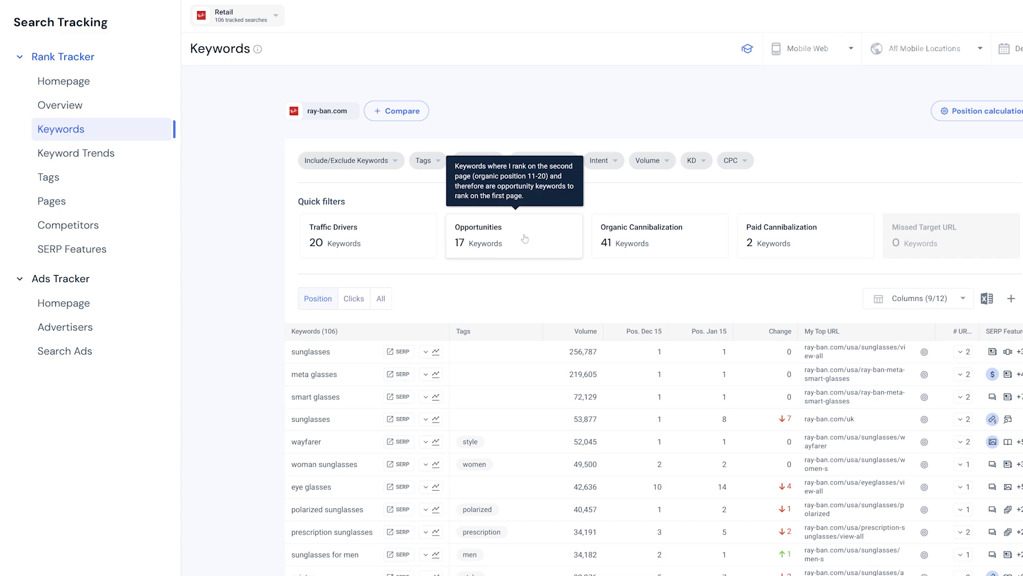
pyautogui.click(525, 238)
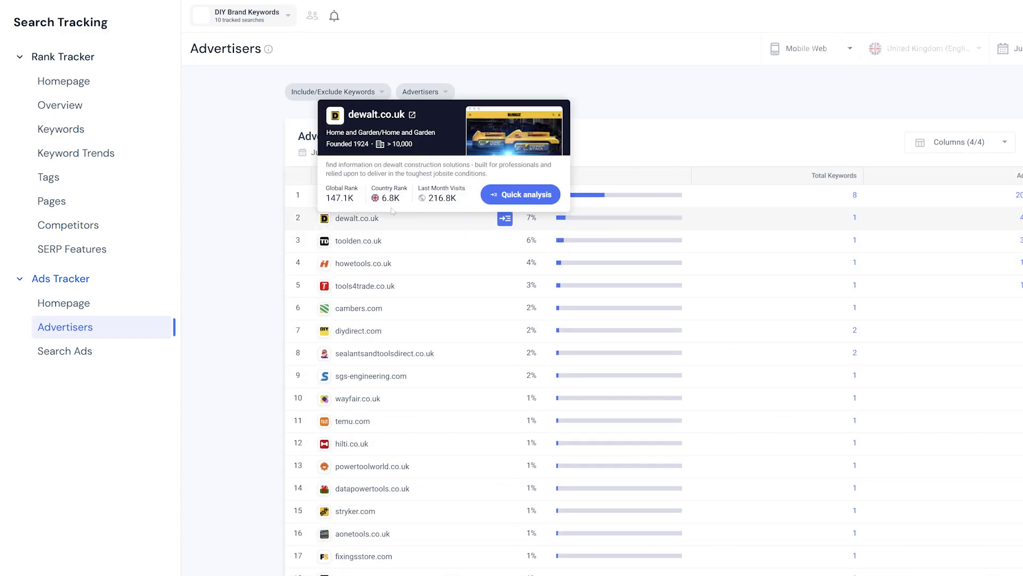
pyautogui.moveTo(412, 286)
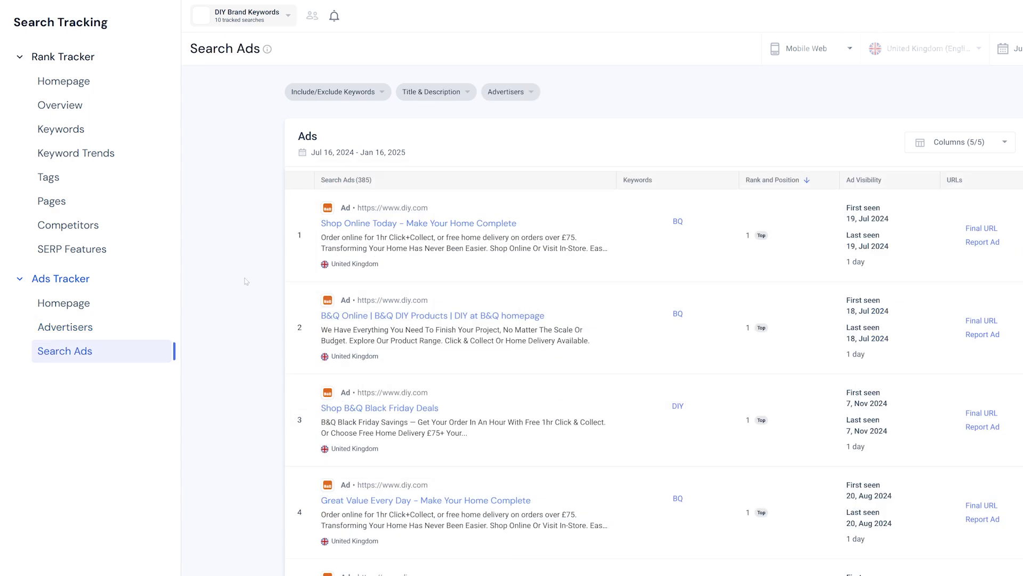
pyautogui.scroll(-6, 245, 281)
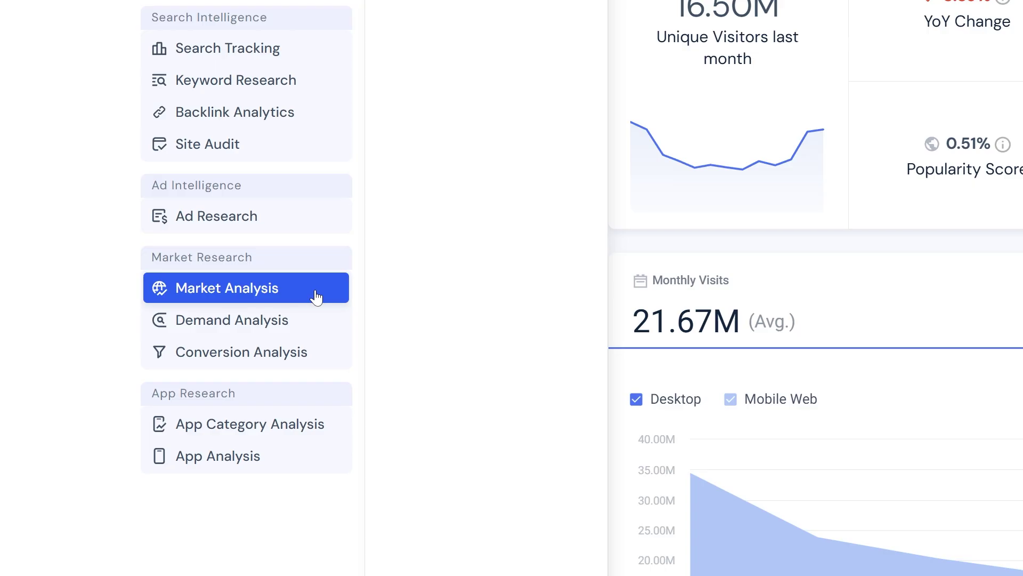
# - Open Market Analysis and Demand Analysis and look through their visits and keyword trend charts
pyautogui.click(317, 297)
pyautogui.scroll(-4, 320, 106)
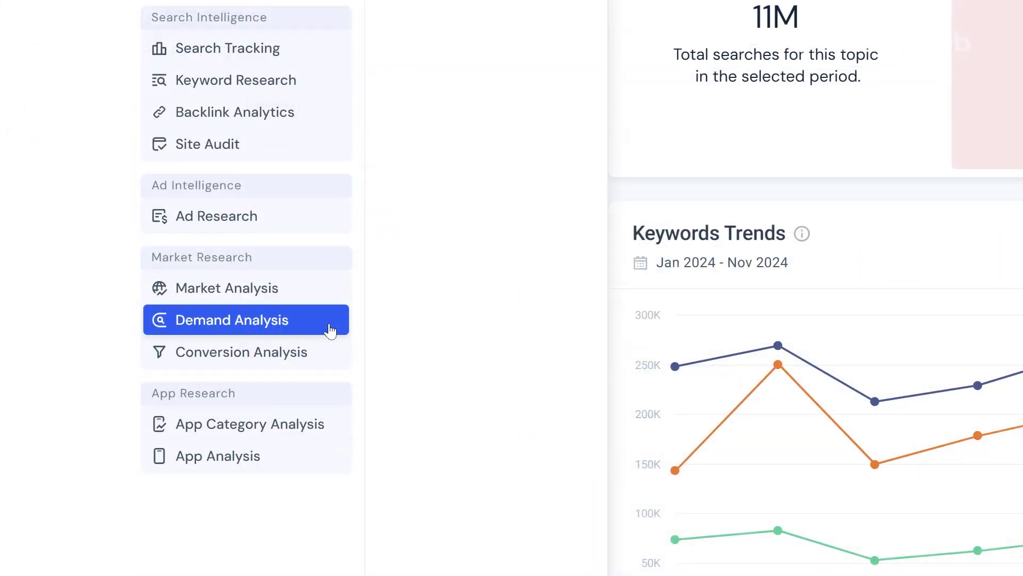
pyautogui.scroll(-2, 540, 338)
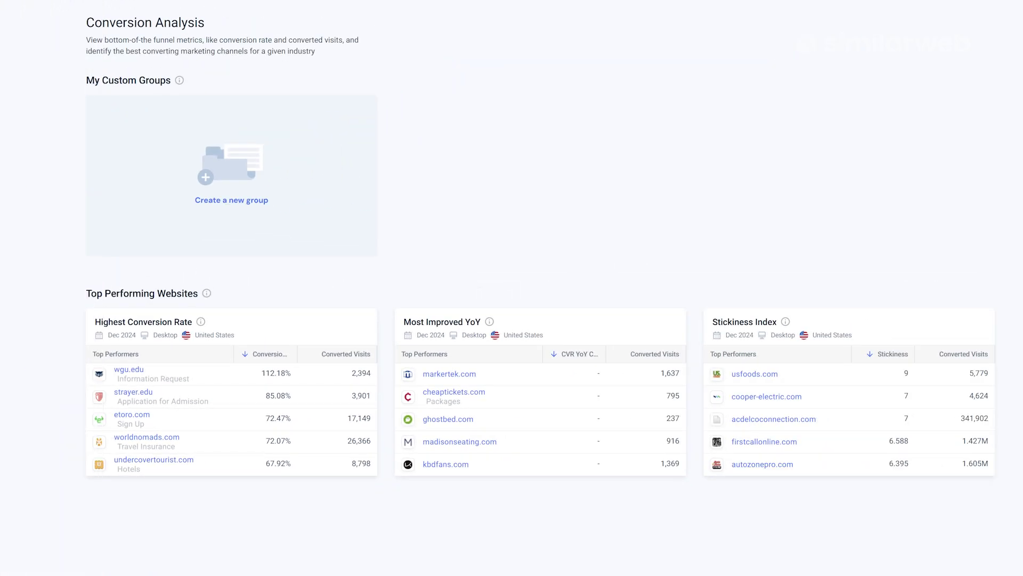
# - Open the undercovertourist.com Hotels report in Conversion Analysis and review its business performance and marketing channel conversions
pyautogui.click(331, 465)
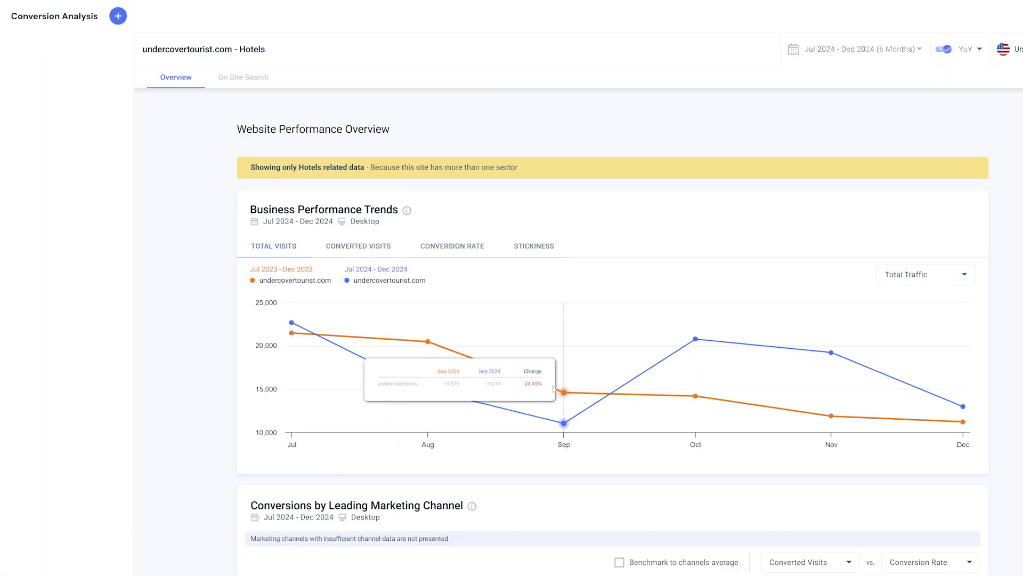
pyautogui.scroll(-5, 554, 389)
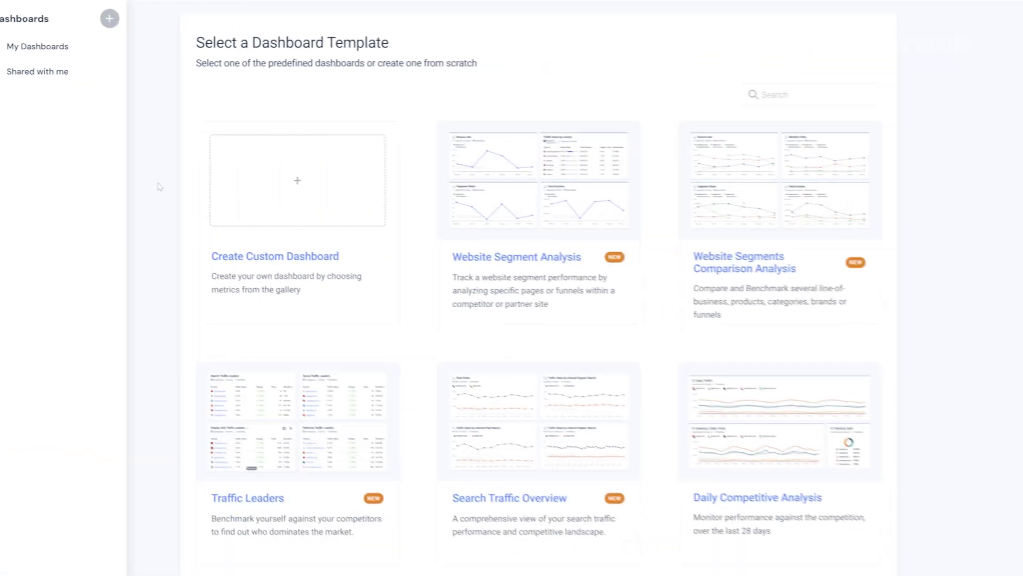
# - Create a dashboard from the Search Traffic Overview template comparing nike.com with adidas.com worldwide
pyautogui.click(514, 413)
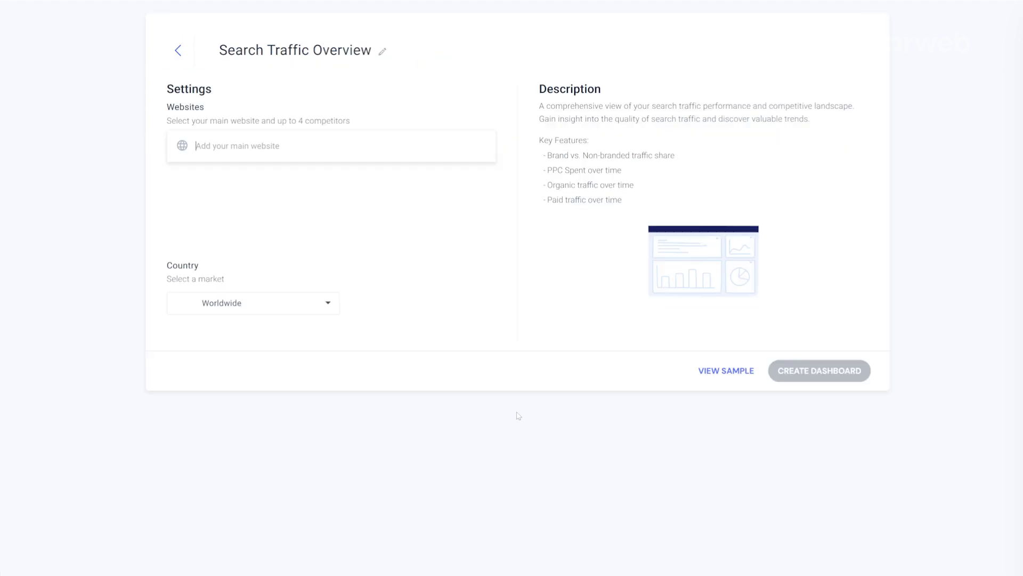
pyautogui.write('nike')
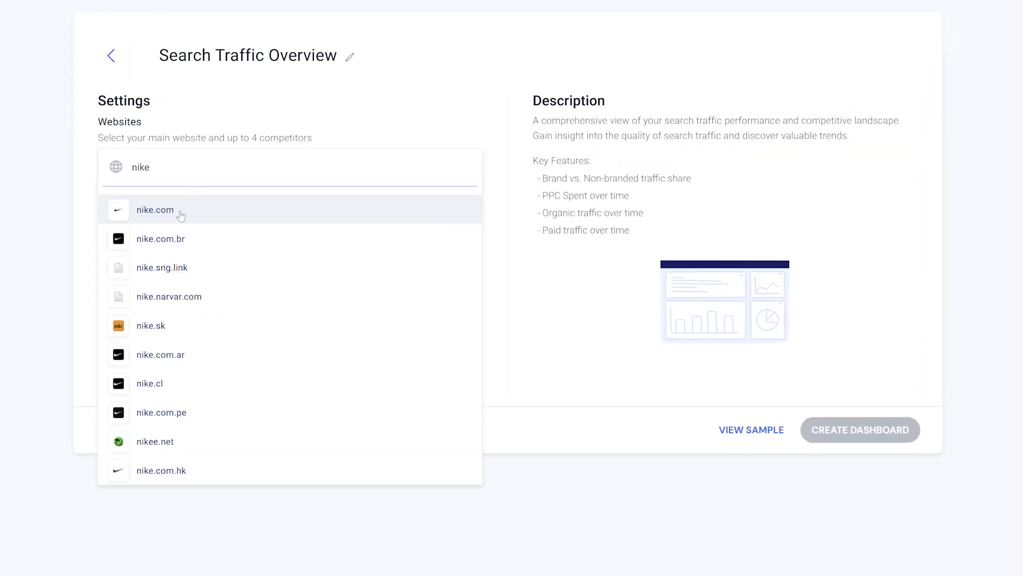
pyautogui.click(181, 215)
pyautogui.click(183, 270)
pyautogui.click(860, 433)
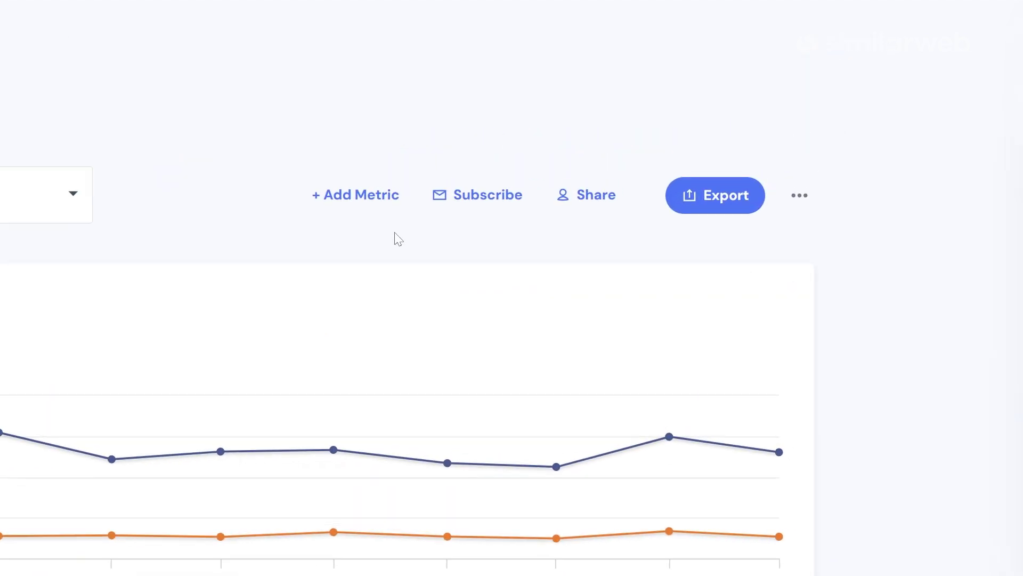
# - Subscribe to the Search Traffic Overview dashboard and check its sharing options
pyautogui.click(490, 207)
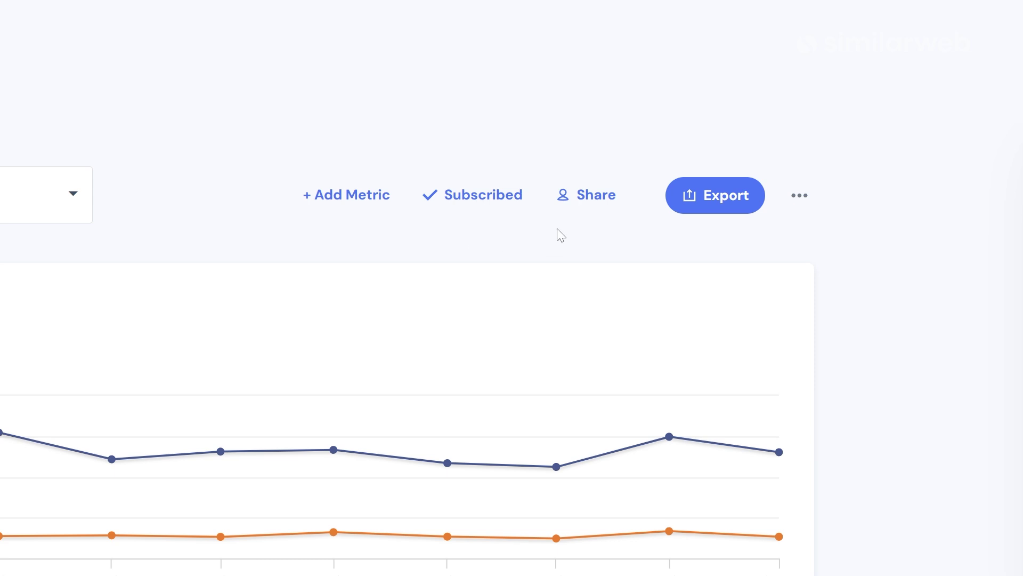
pyautogui.click(589, 195)
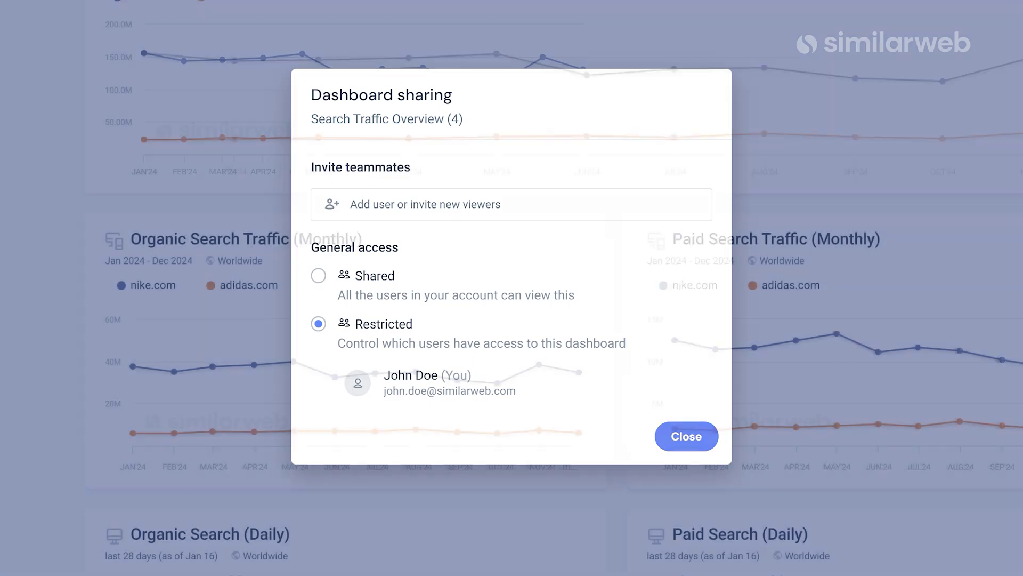
pyautogui.click(686, 436)
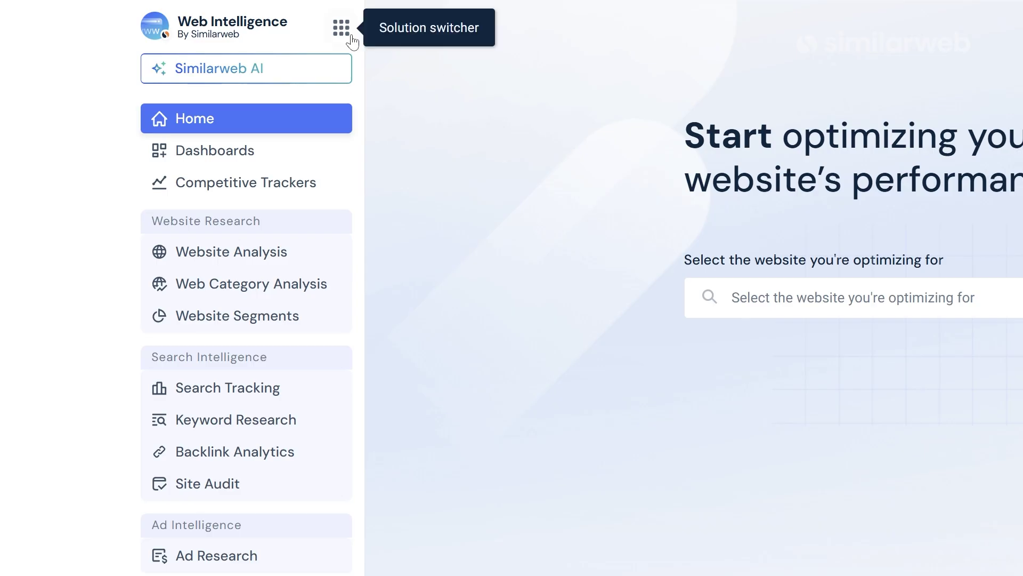
# - Switch to the Data Hub solution and set the Data Exporter report type to Traffic and engagement
pyautogui.click(345, 37)
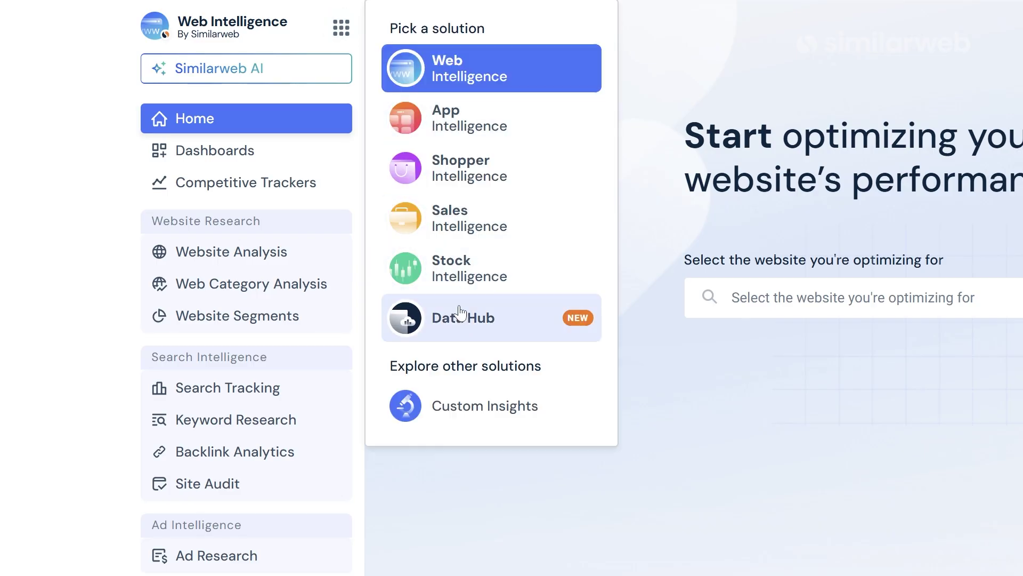
pyautogui.click(462, 335)
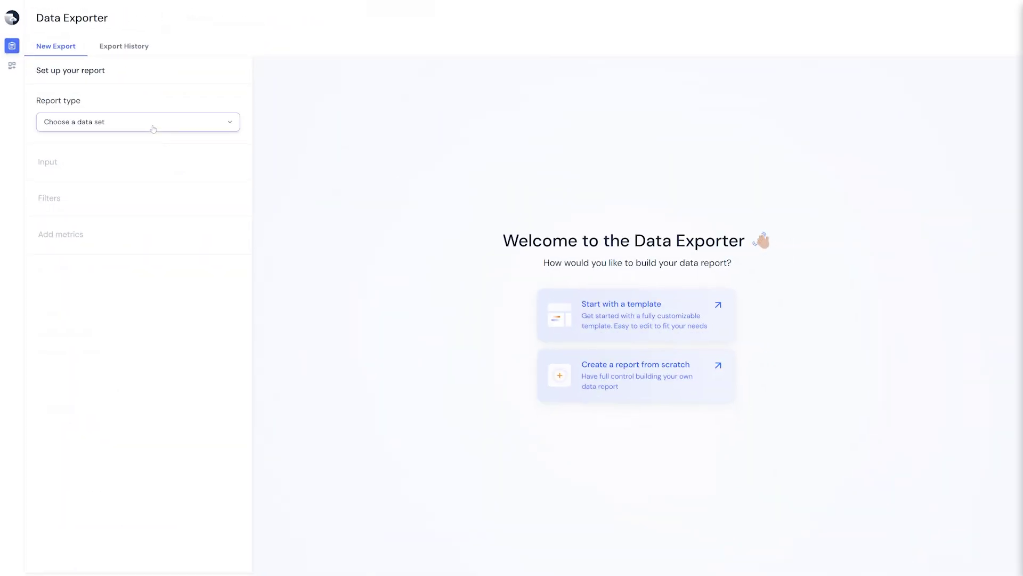
pyautogui.click(153, 129)
pyautogui.moveTo(182, 192)
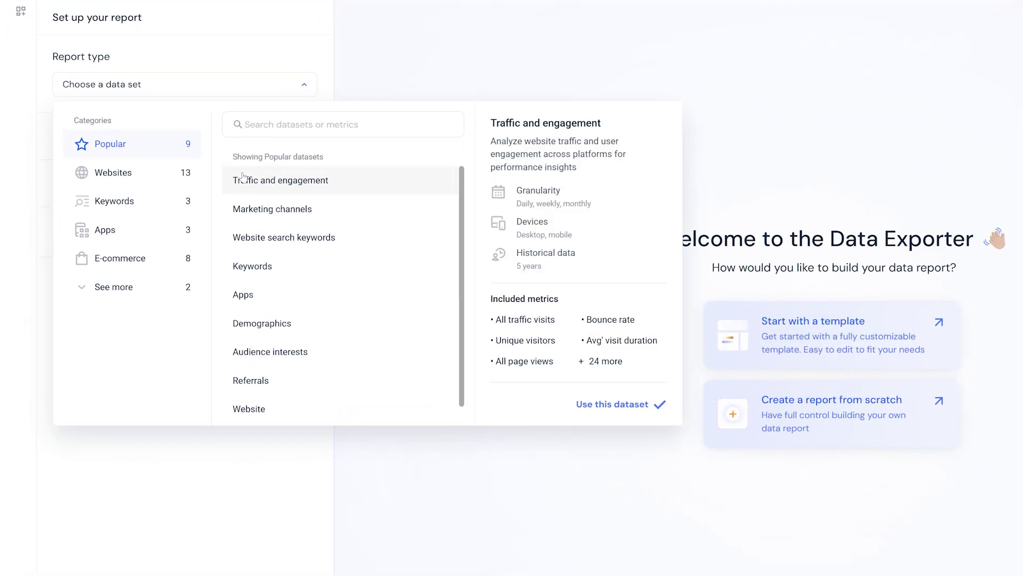
pyautogui.click(287, 192)
# - Add nike.com, adidas.com and puma.com as the report's input domains
pyautogui.click(171, 183)
pyautogui.write('nike')
pyautogui.press('Return')
pyautogui.click(171, 183)
pyautogui.write('adi')
pyautogui.click(149, 205)
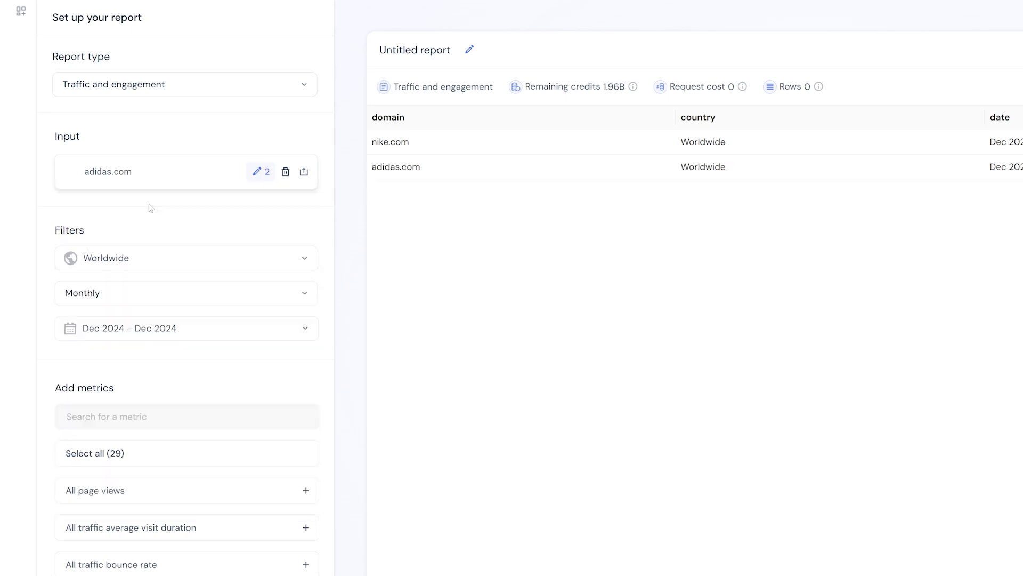
pyautogui.write('puma')
pyautogui.click(163, 201)
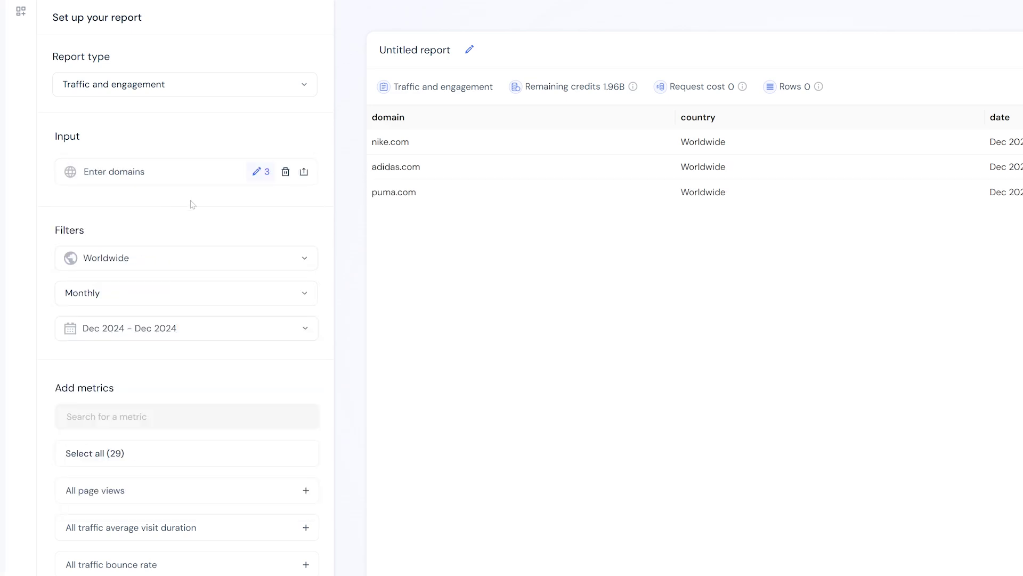
# - Add two metrics from the metric list to the Traffic and engagement report
pyautogui.scroll(-4, 326, 267)
pyautogui.click(306, 283)
pyautogui.click(305, 356)
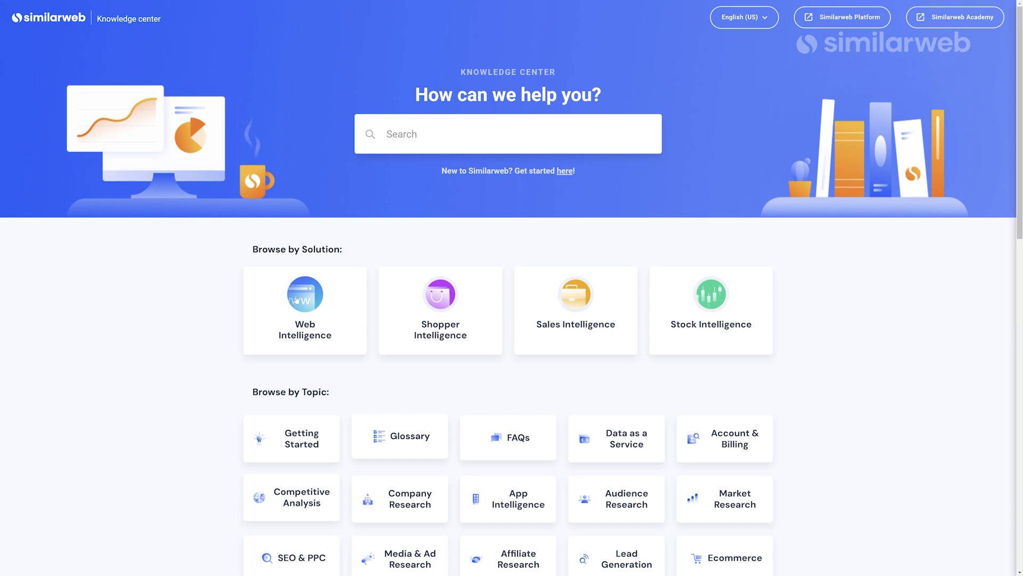
# - Browse the Web Intelligence section of the Knowledge Center and read the Similarweb Homepage article under Onboarding 101
pyautogui.click(299, 302)
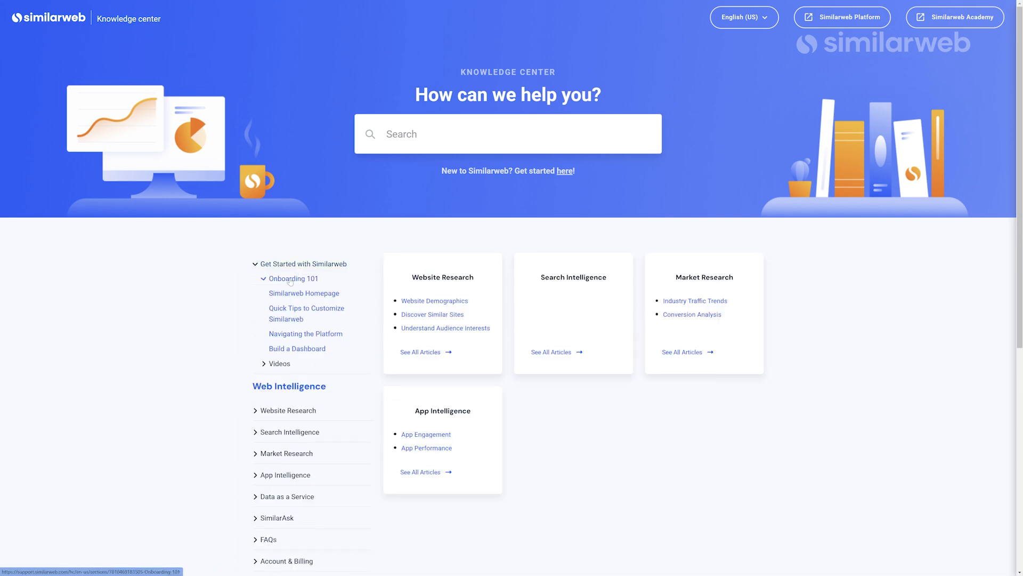
pyautogui.click(289, 294)
pyautogui.scroll(-2, 200, 352)
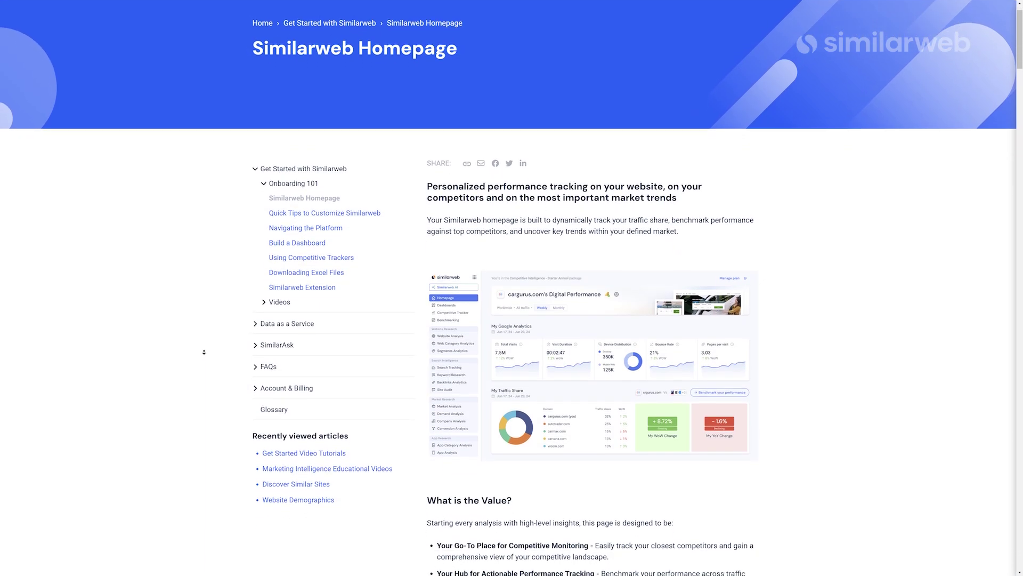
pyautogui.scroll(-1, 201, 352)
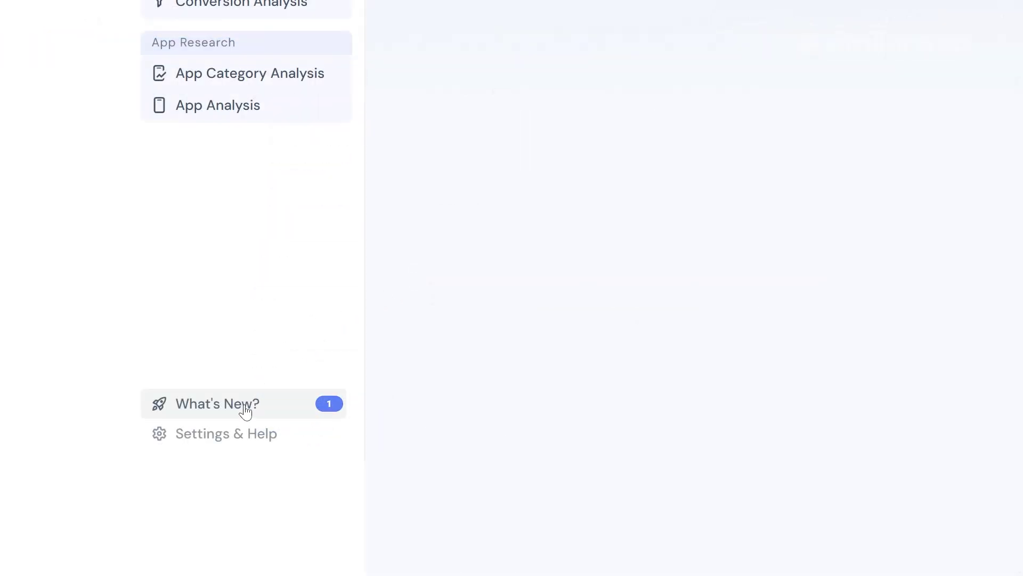
# - Open the What's New feed and browse the product updates
pyautogui.click(148, 469)
pyautogui.scroll(-20, 734, 288)
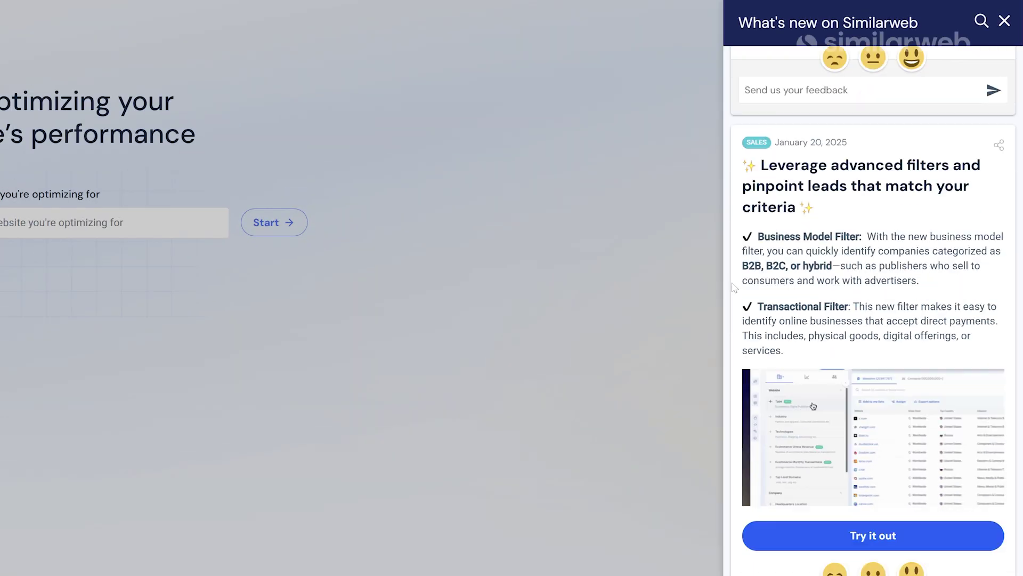
pyautogui.scroll(-15, 734, 288)
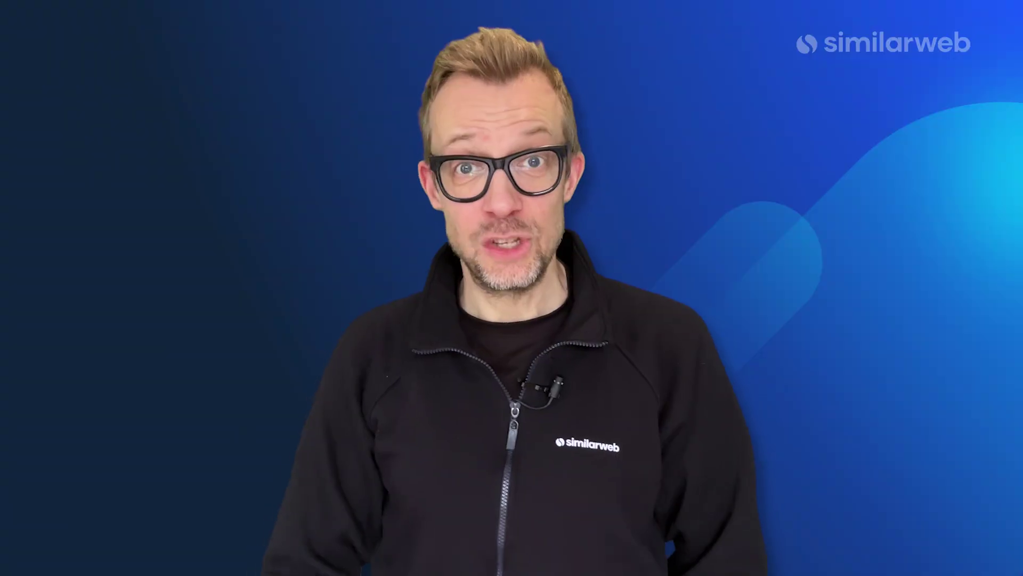